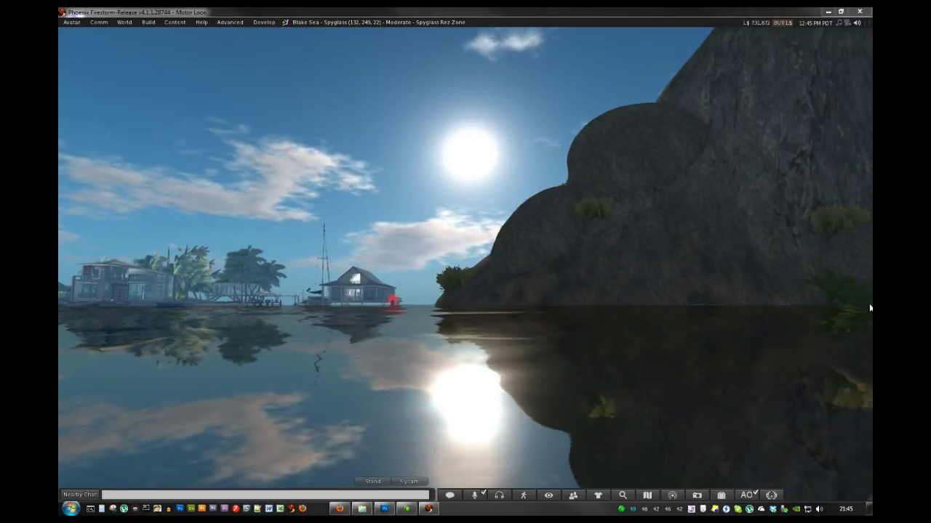
Request the owner's manual from the moored Loonetta 31 sailboat and dismiss its dialog.
key("Left")
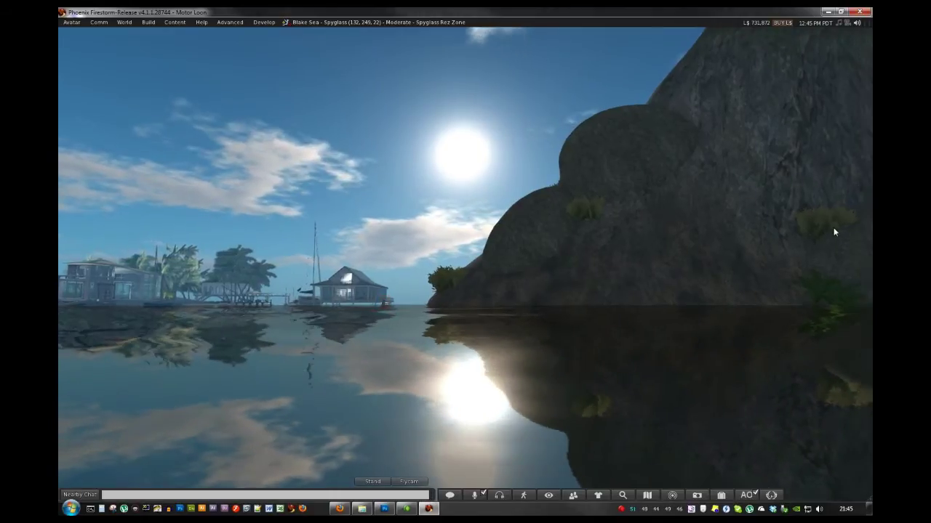
key("Right")
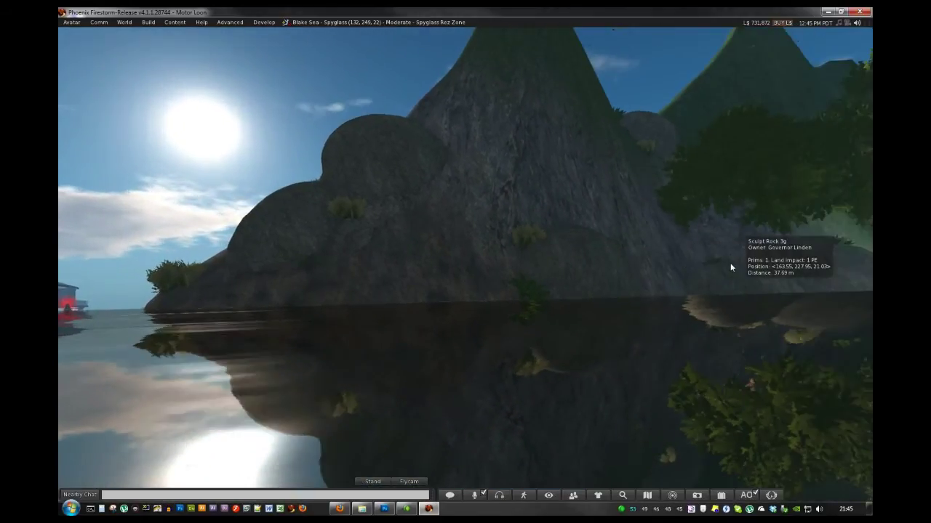
key("Right")
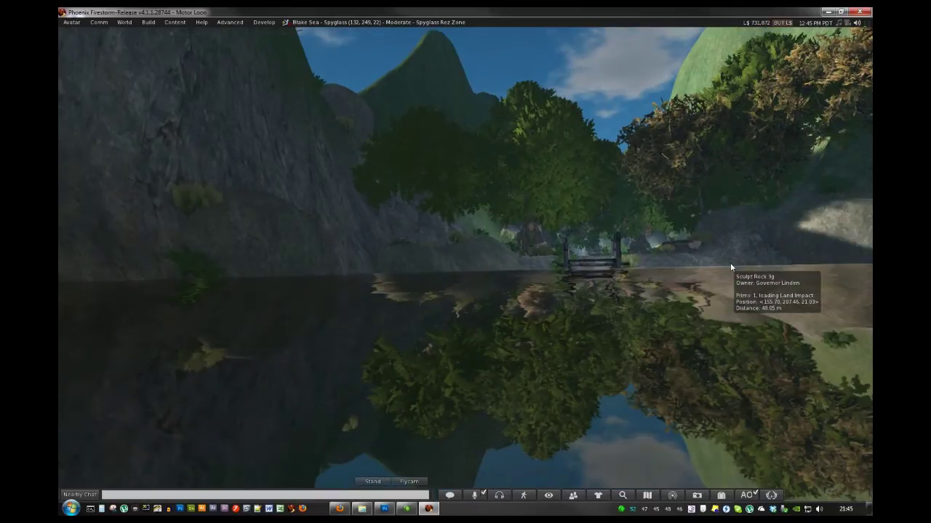
key("Right")
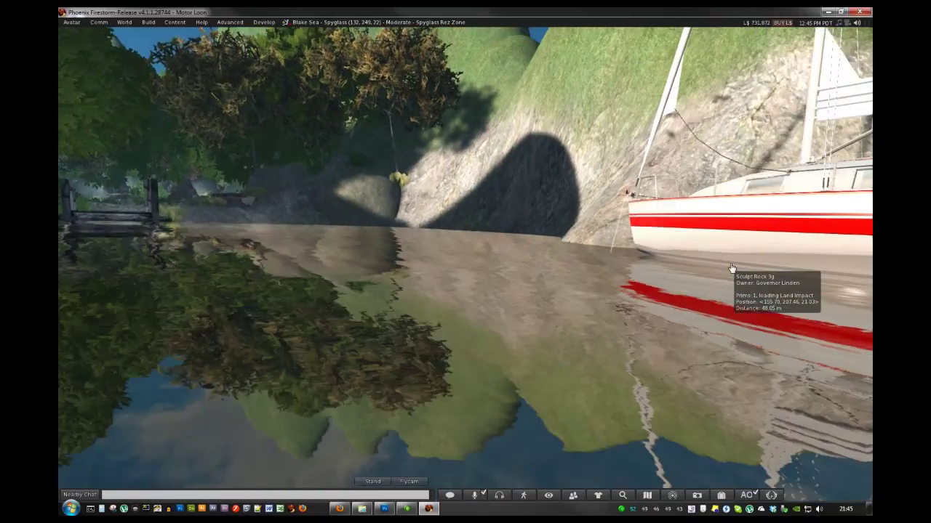
key("Right")
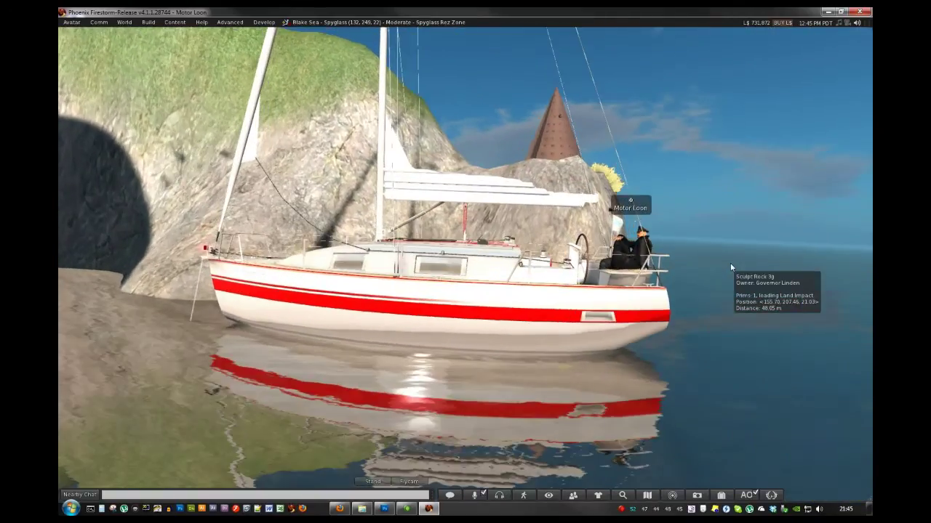
key("Escape")
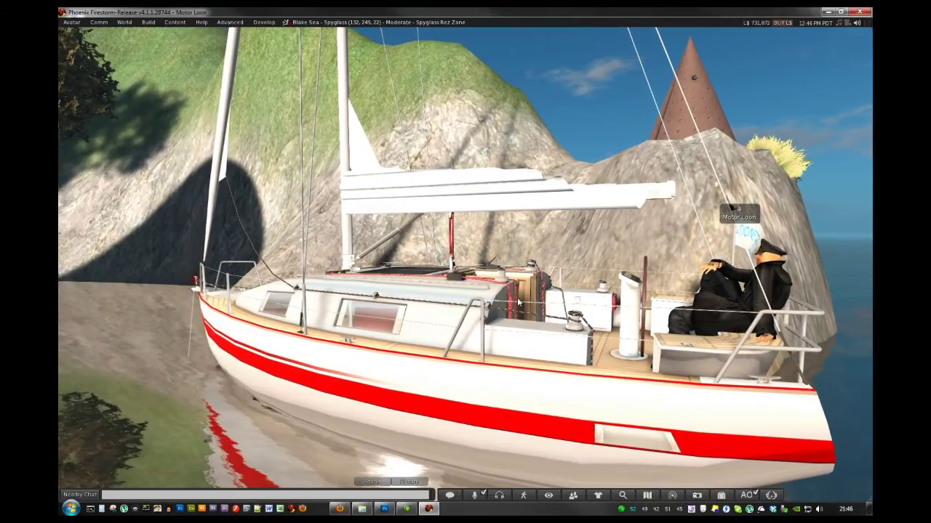
left_click(552, 250)
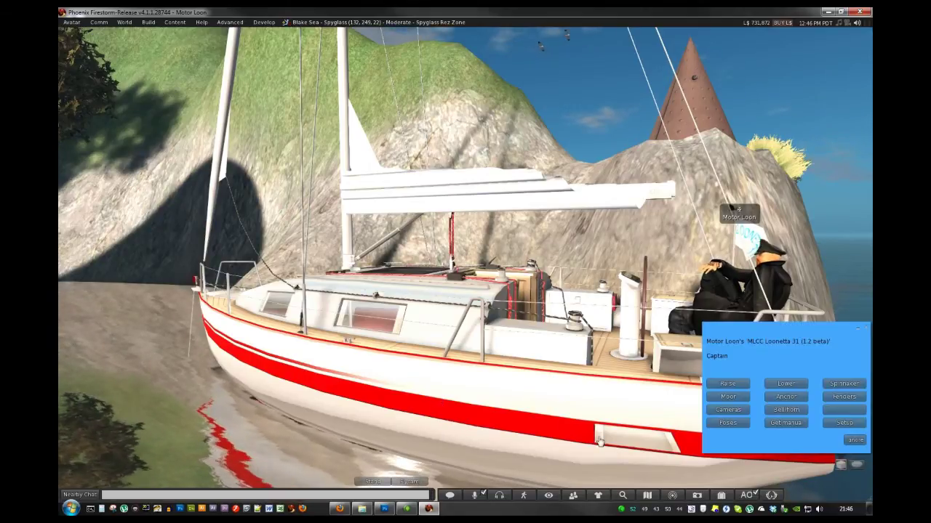
left_click(784, 424)
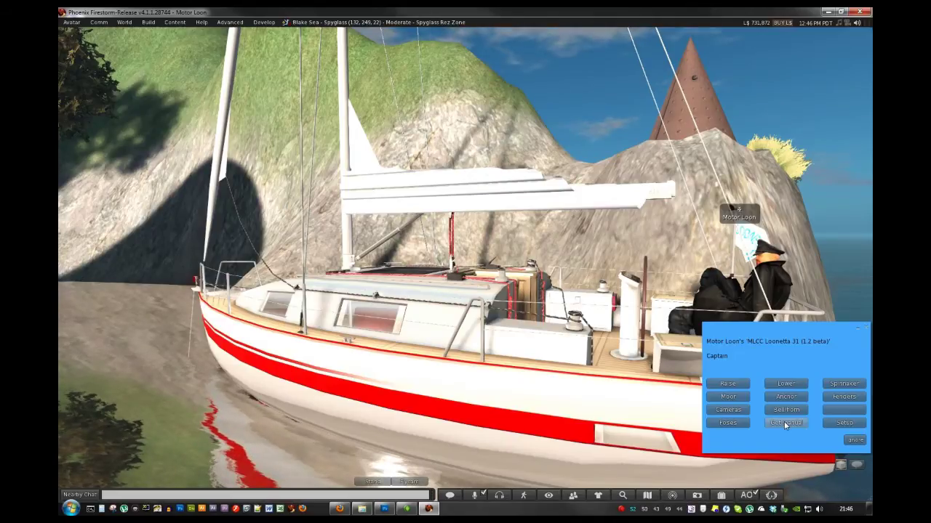
left_click(855, 440)
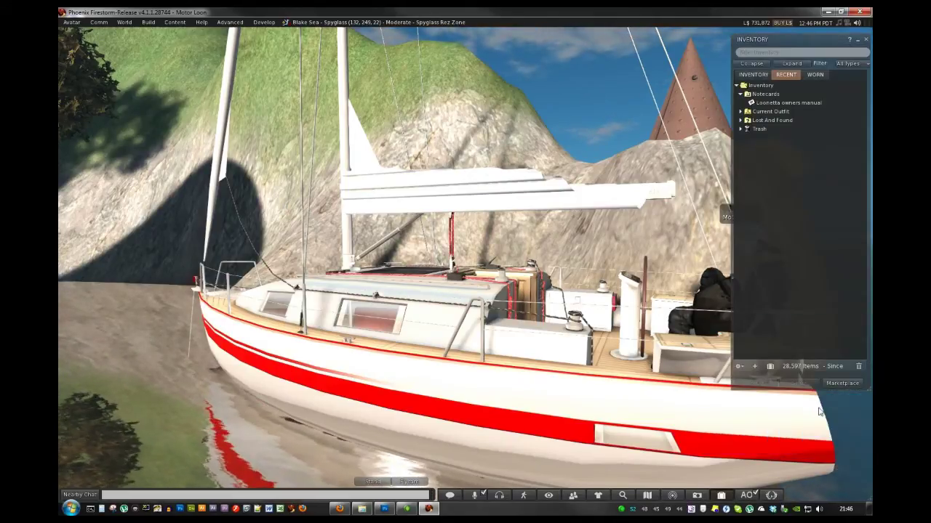
Copy the Loonetta Factory Textures box from section 6 of the Loonetta owners manual to the inventory, closing the notecard.
double_click(783, 103)
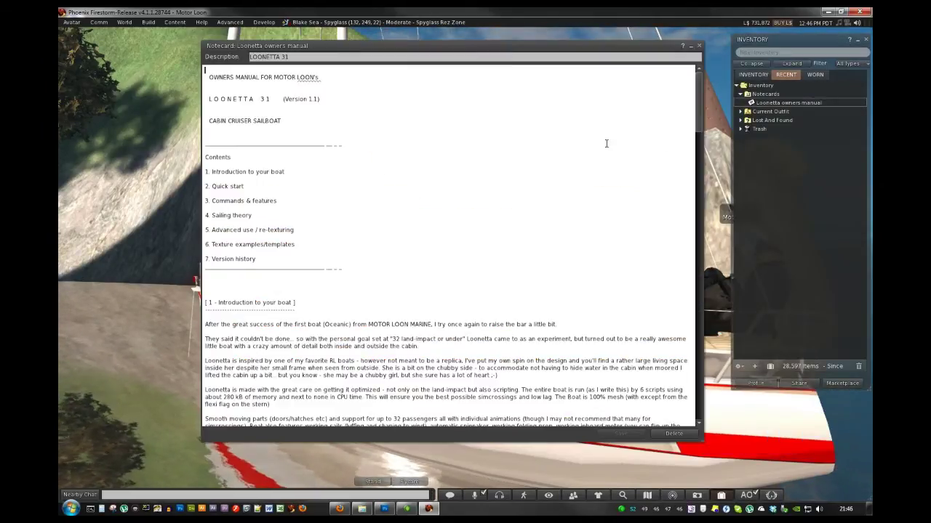
left_click_drag(698, 110, 696, 369)
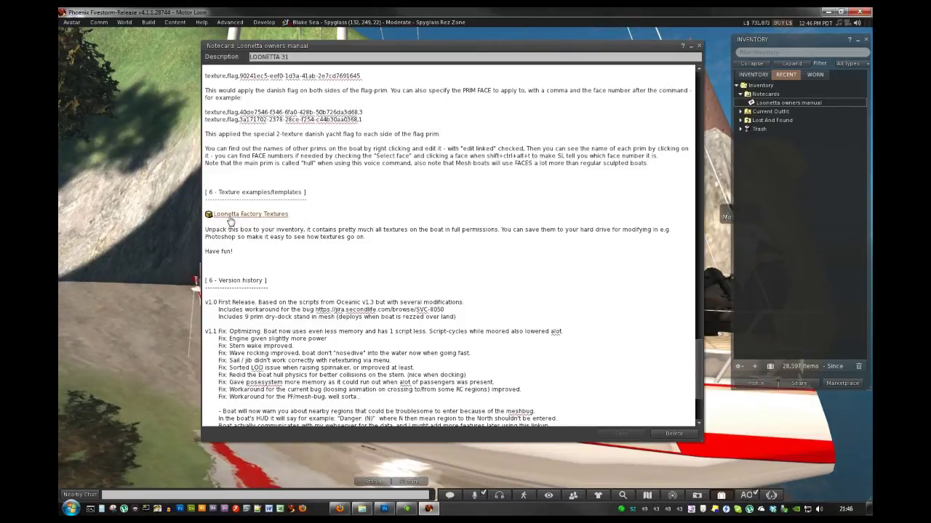
left_click(230, 214)
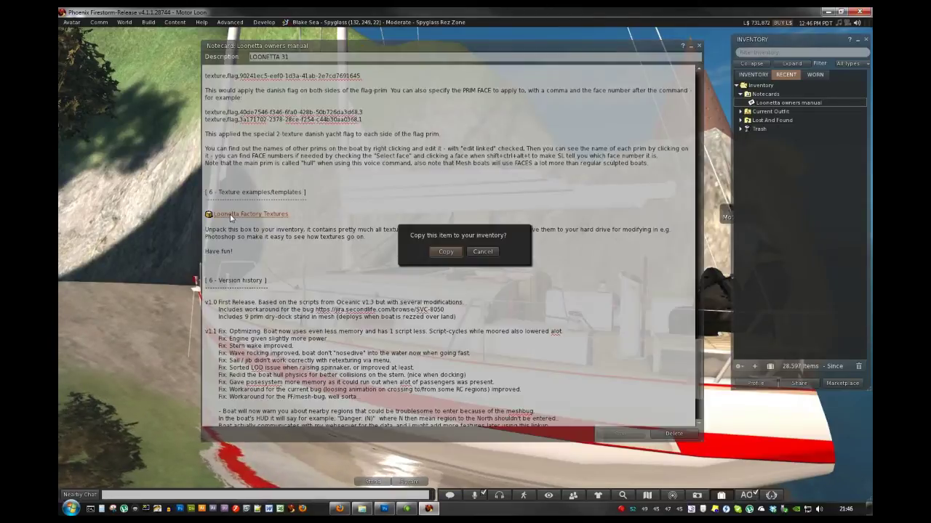
left_click(445, 252)
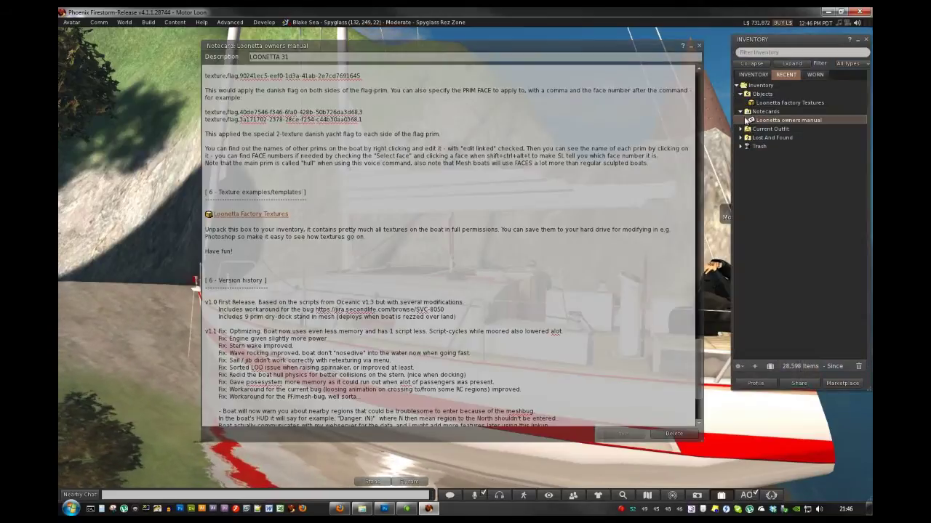
left_click(699, 45)
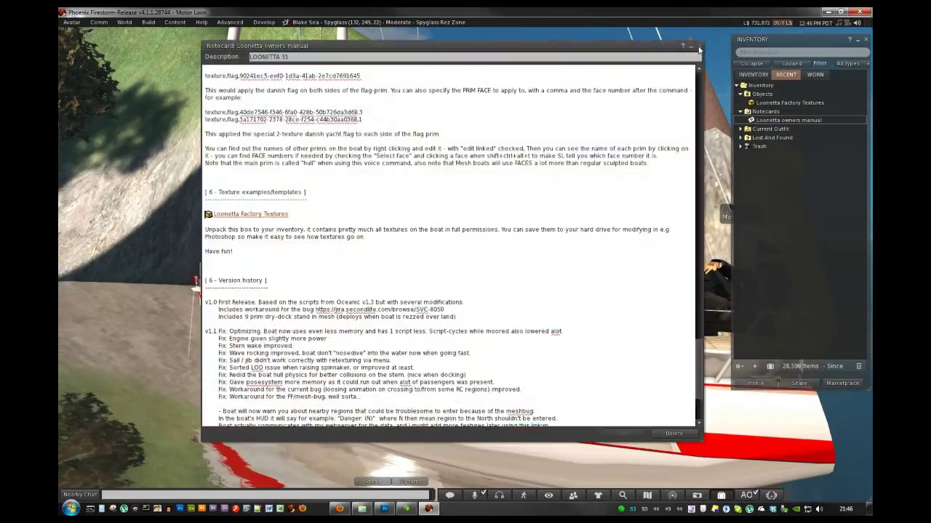
Place the Loonetta Factory Textures box from the inventory on the boat's cabin roof beside the hatch.
left_click(499, 324)
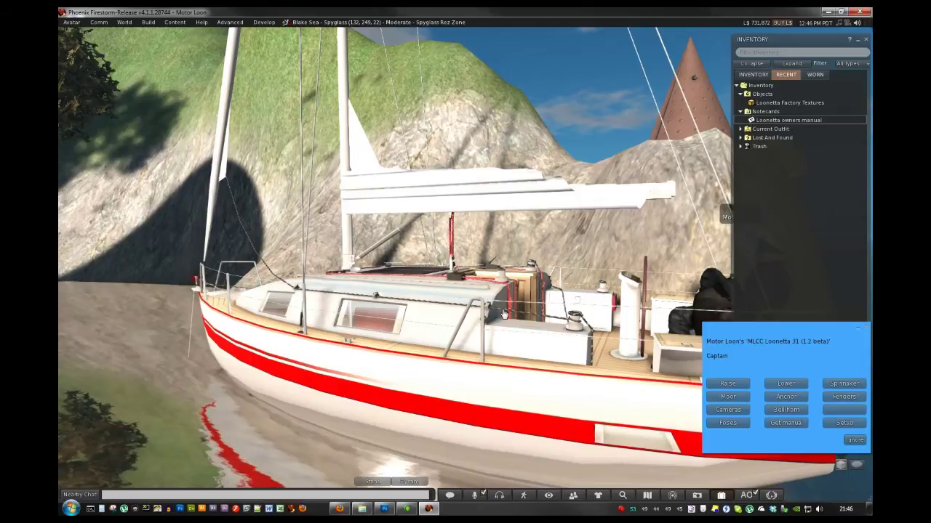
scroll(574, 329, "up", 5)
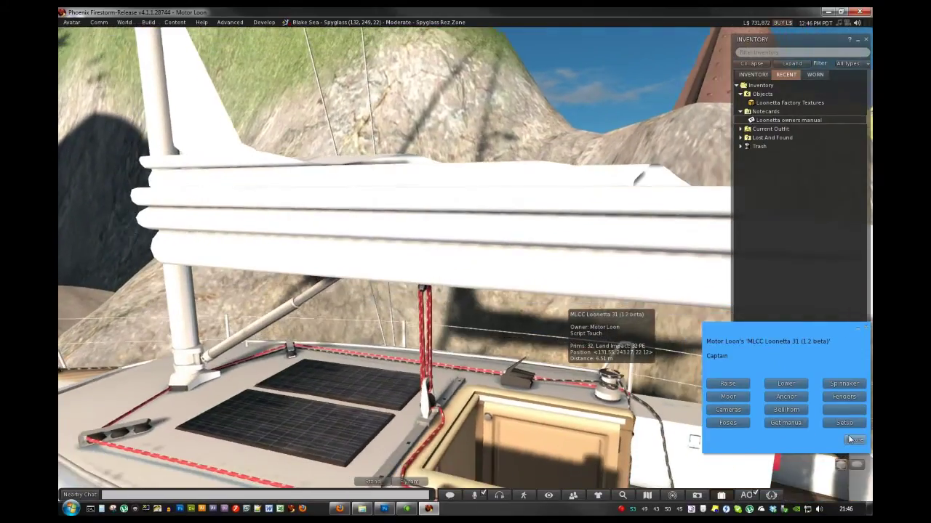
left_click(853, 440)
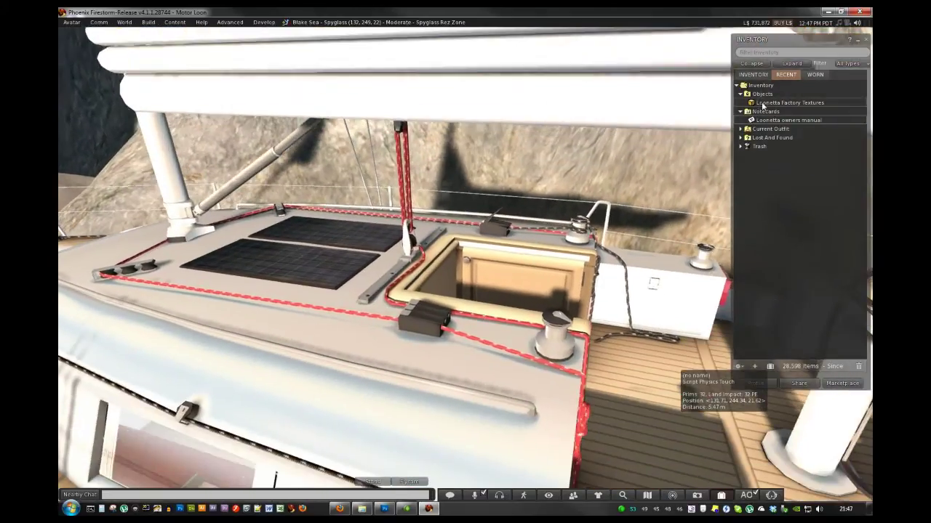
left_click(763, 104)
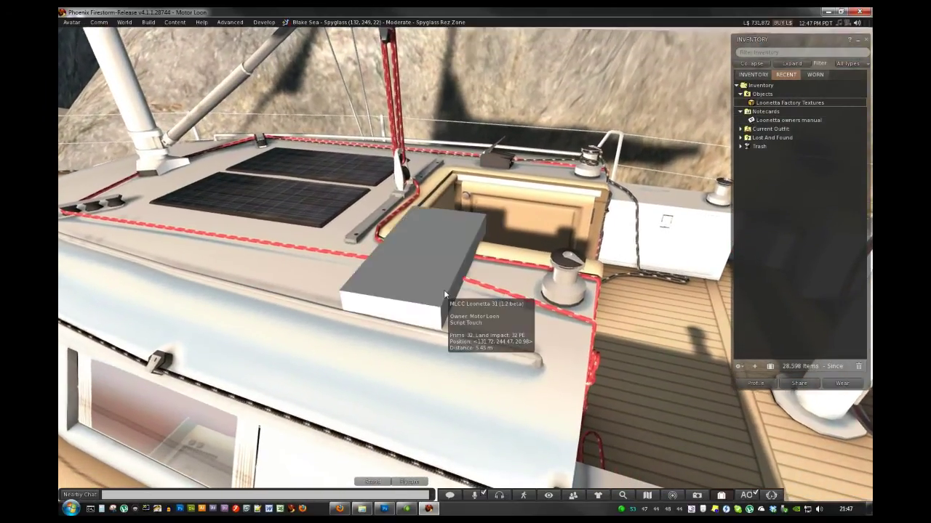
Open the Loonetta Factory Textures box and copy its contents to the inventory.
right_click(420, 255)
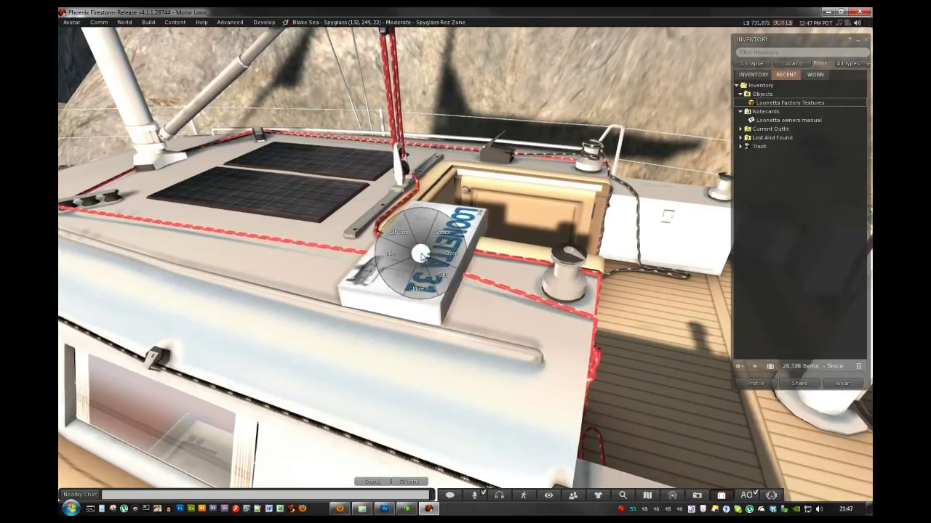
left_click(452, 259)
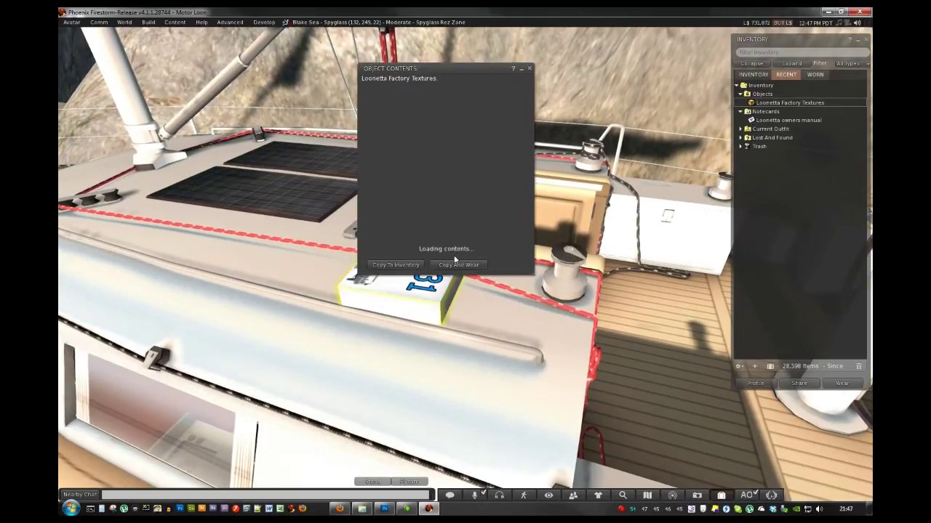
left_click_drag(436, 69, 425, 145)
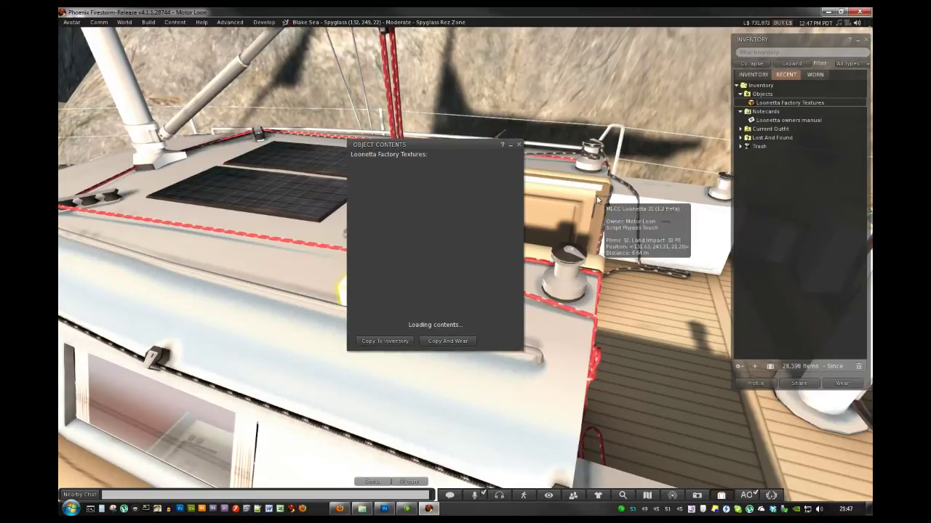
left_click(379, 341)
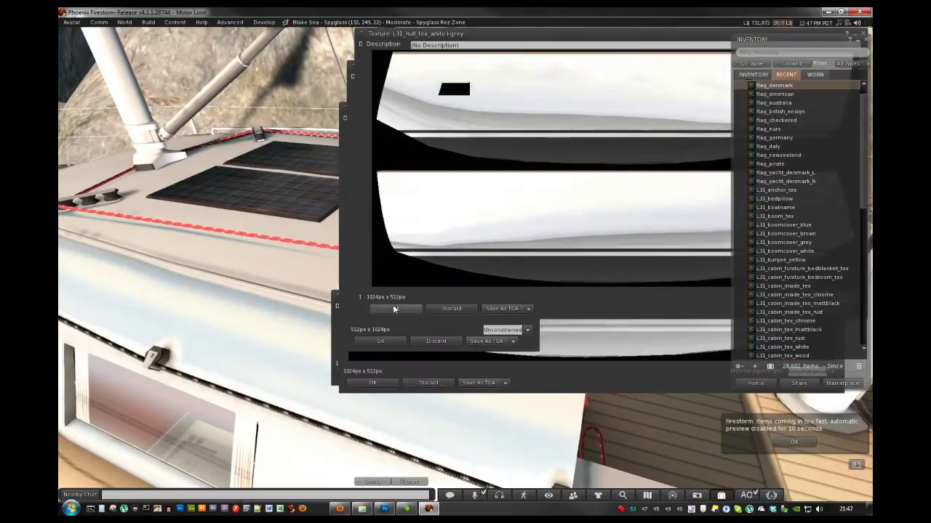
Close the open texture previews and remove the unpacked texture box from the cabin roof.
left_click(393, 310)
left_click(380, 341)
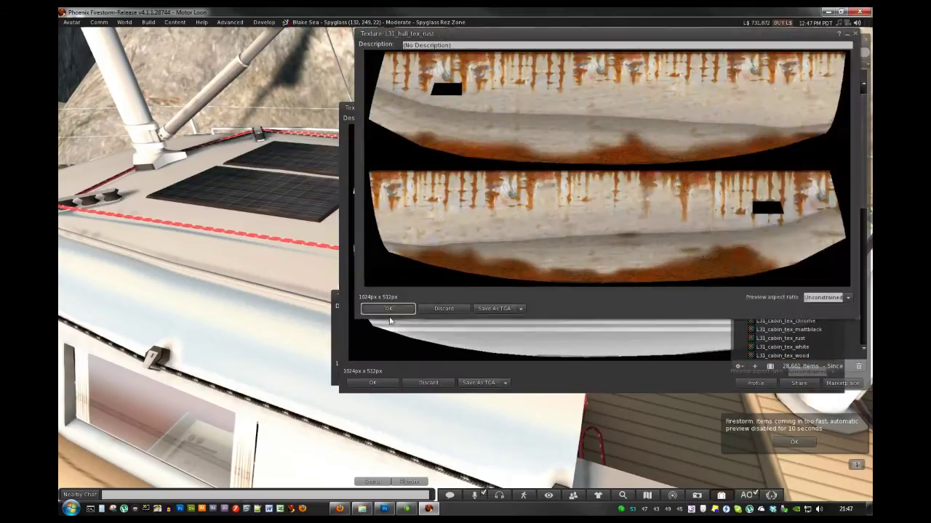
left_click(388, 309)
left_click(373, 383)
left_click(367, 370)
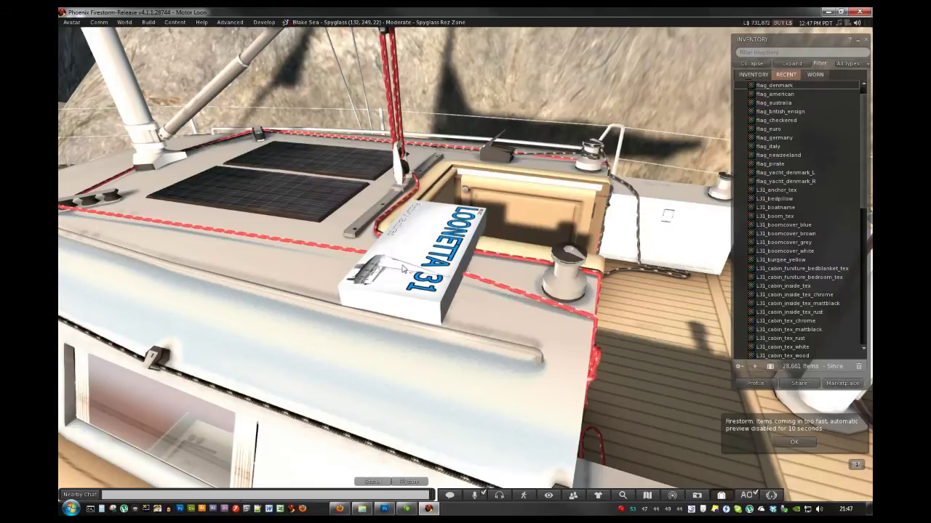
right_click(410, 246)
left_click(448, 250)
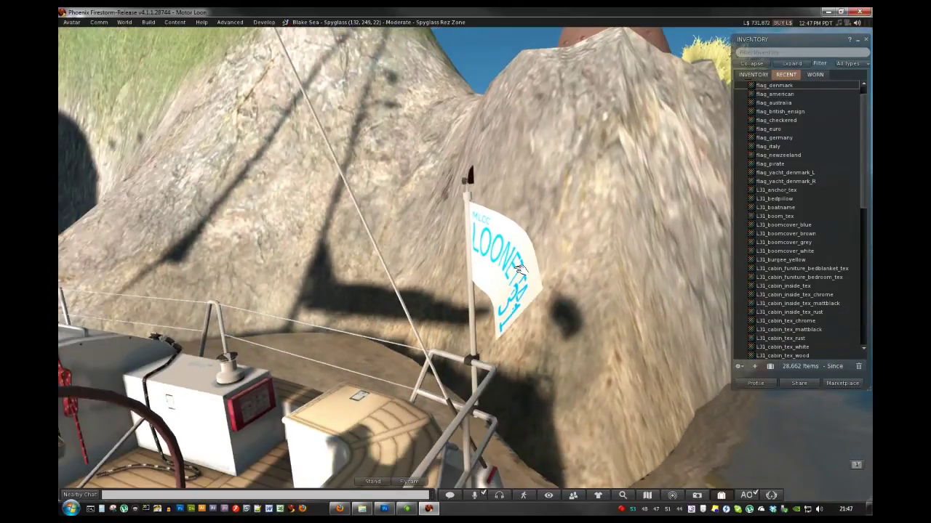
Put the Loonetta 31 into retexture mode through its Setup options.
left_click(520, 263)
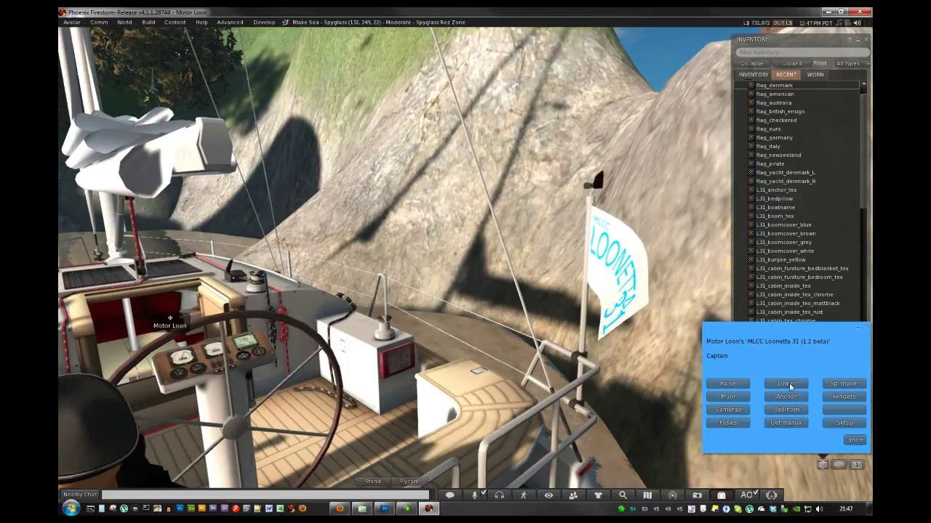
left_click(836, 425)
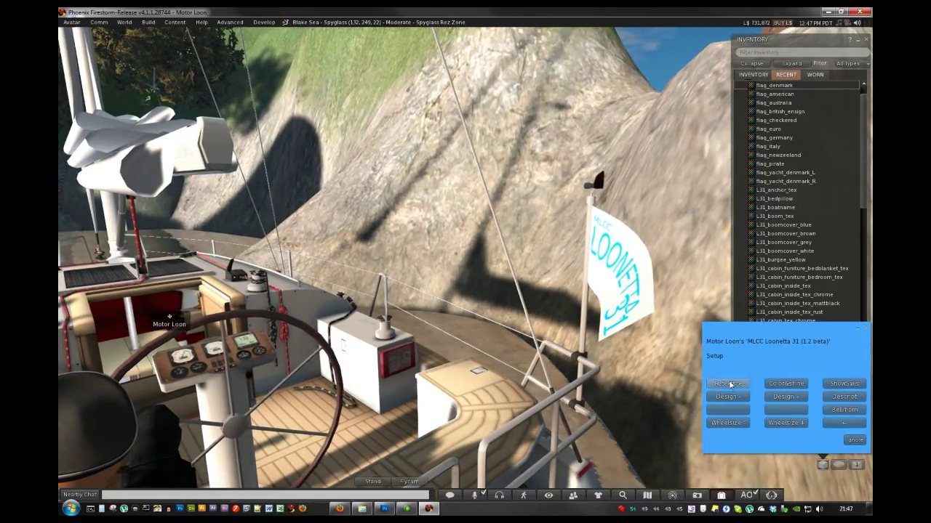
left_click(729, 384)
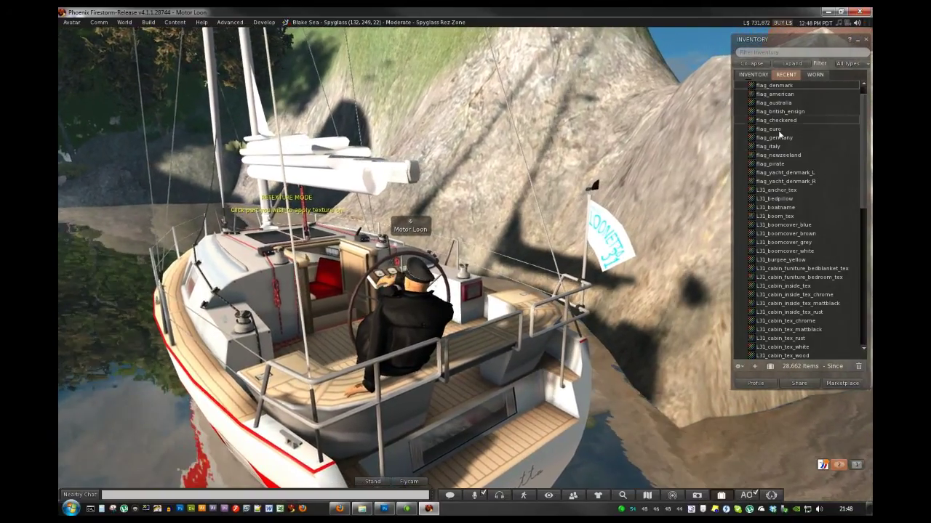
Choose the flag on the boat's stern as the part to retexture.
scroll(779, 120, "up", 1)
left_click_drag(775, 108, 603, 240)
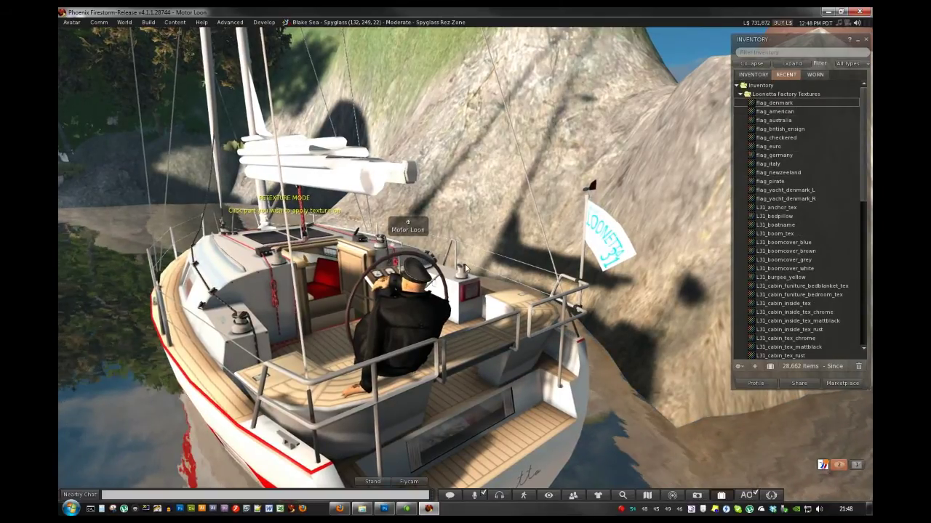
left_click(597, 241)
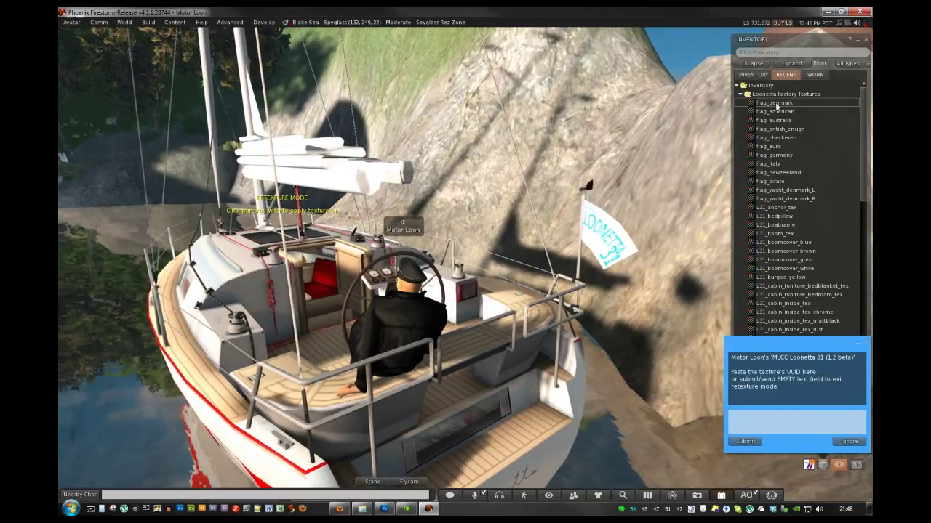
Preview the flag_euro texture, close the preview and copy the texture's asset UUID.
double_click(793, 147)
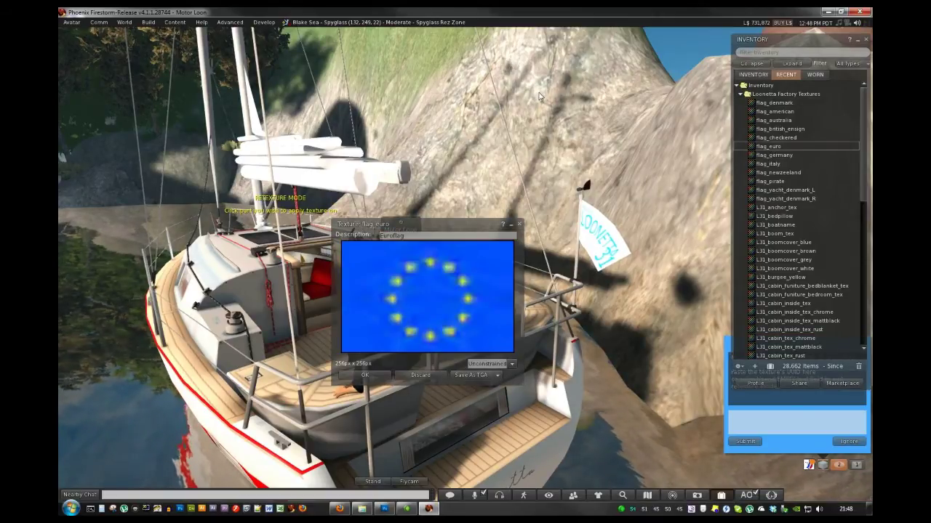
left_click(518, 224)
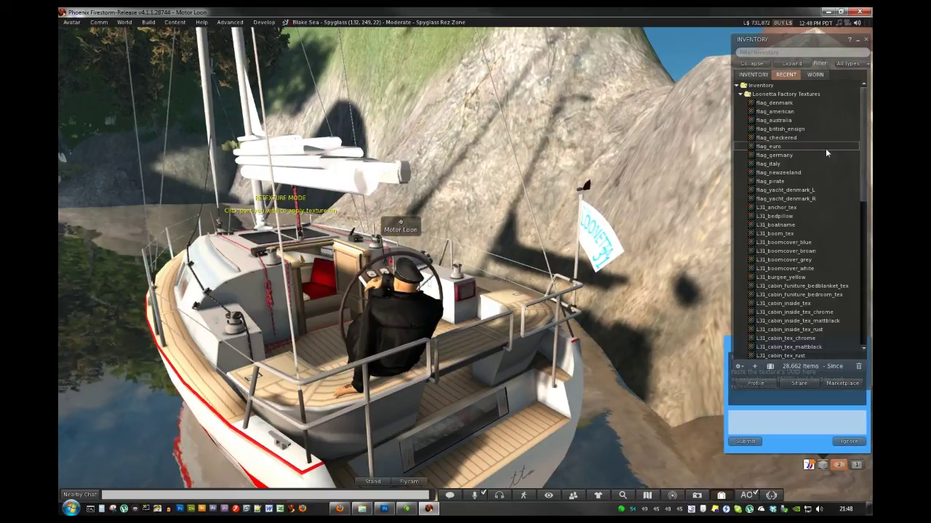
right_click(777, 149)
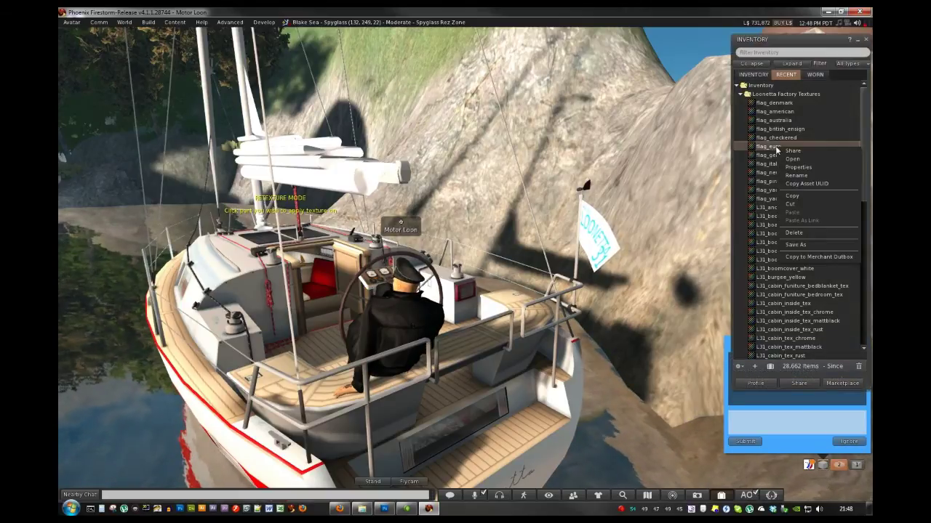
left_click(818, 184)
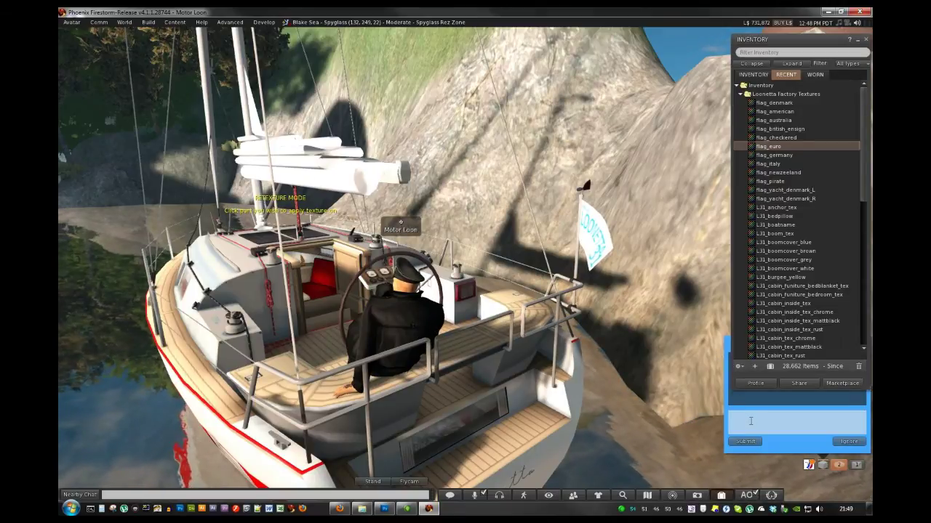
Paste the copied flag_euro UUID into the boat's retexture prompt and submit it for the first side of the stern flag.
left_click(729, 346)
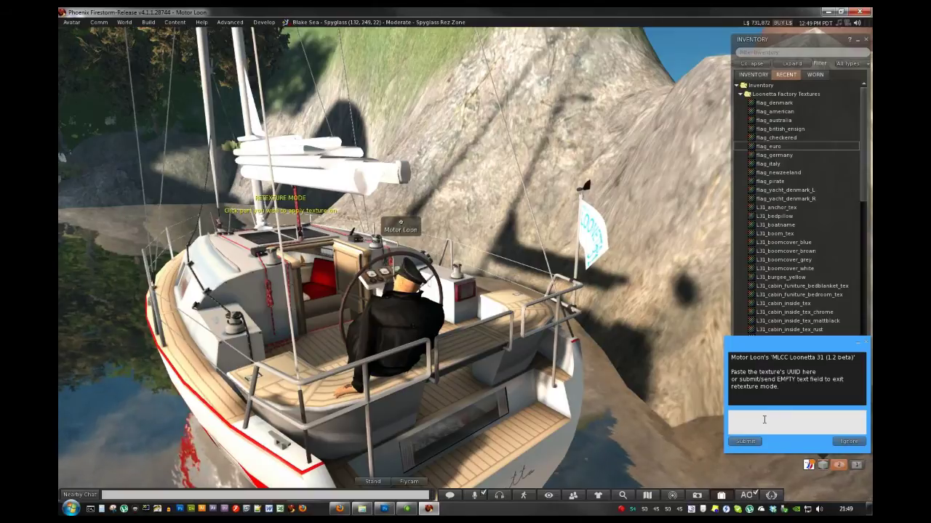
left_click(764, 419)
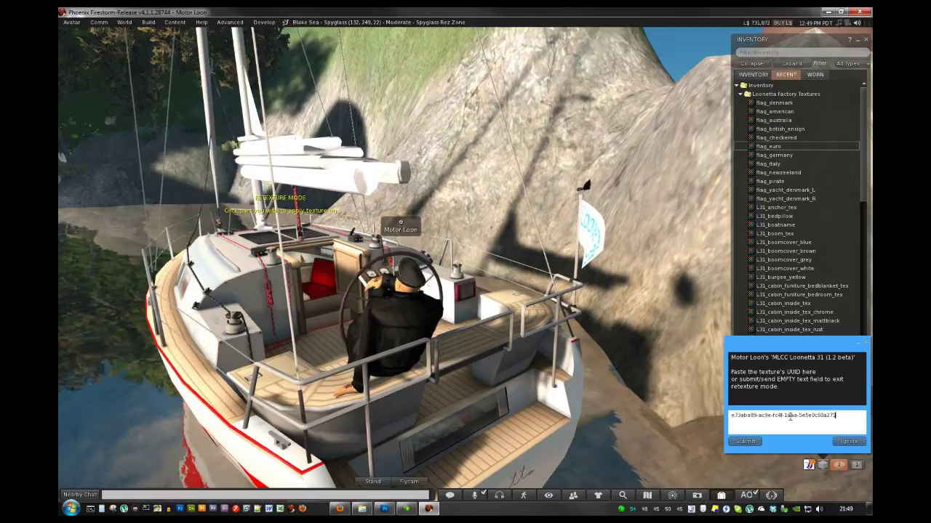
left_click(744, 441)
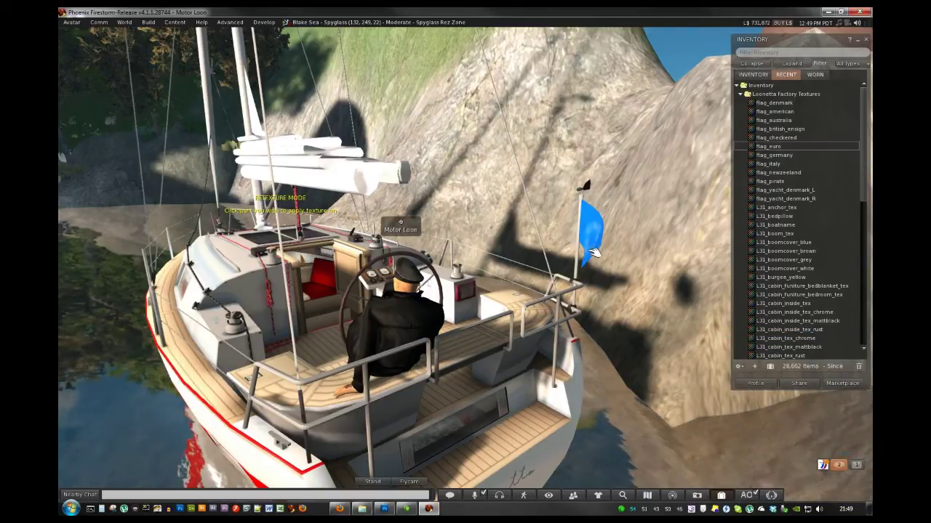
Apply the same flag_euro UUID to the other side of the stern flag.
scroll(596, 251, "up", 3)
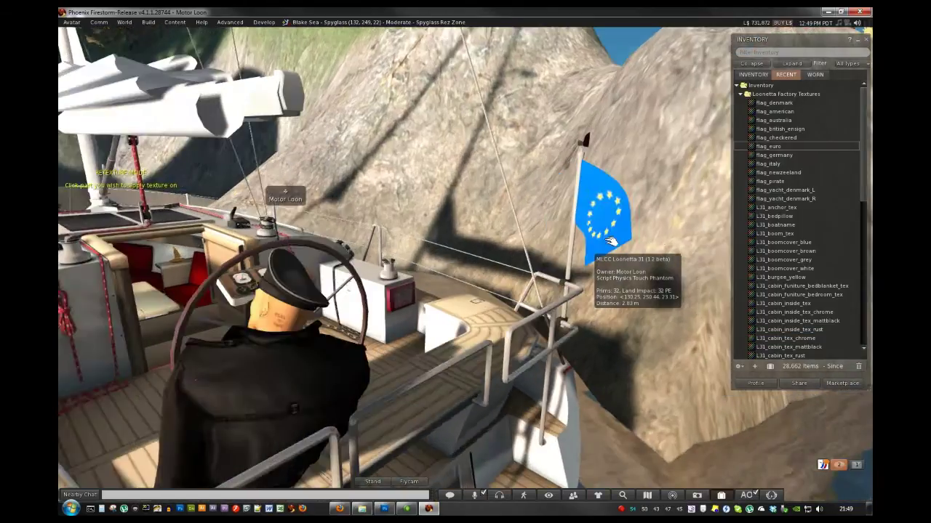
left_click_drag(611, 242, 399, 240, "alt")
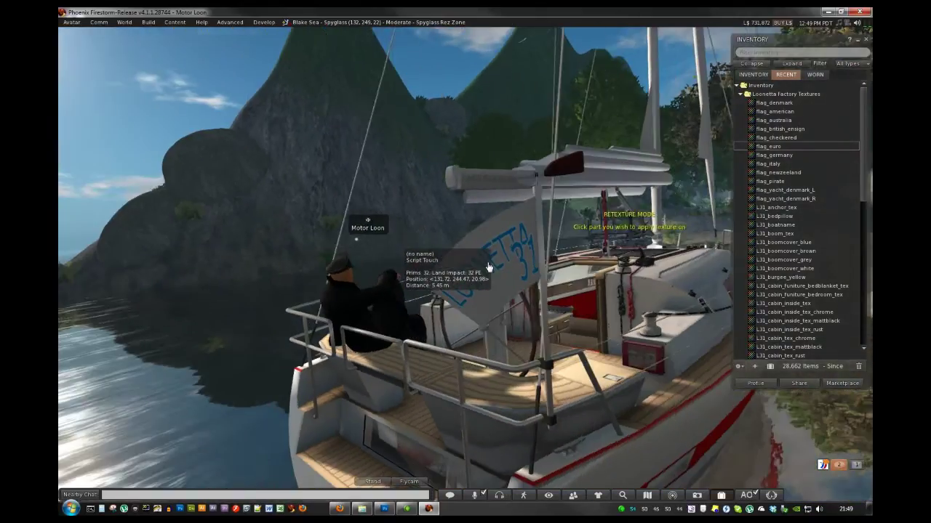
left_click(489, 268)
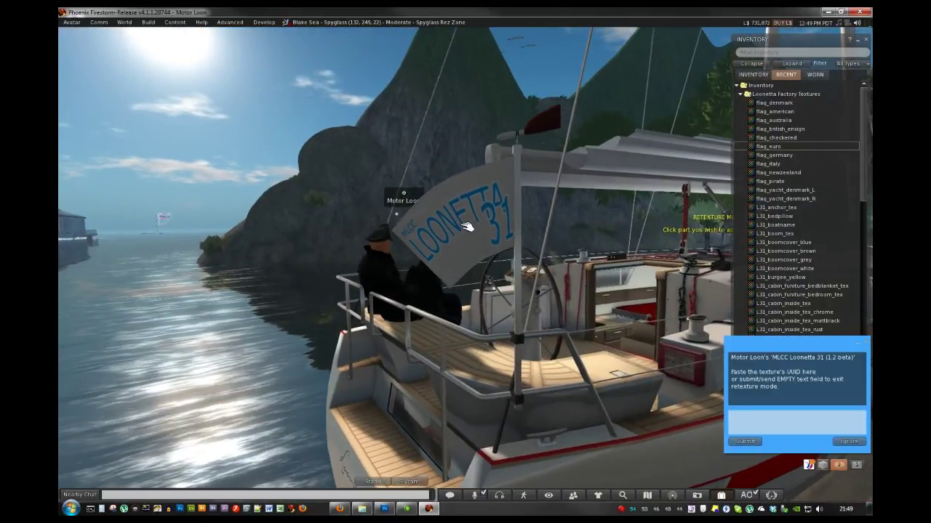
left_click(754, 418)
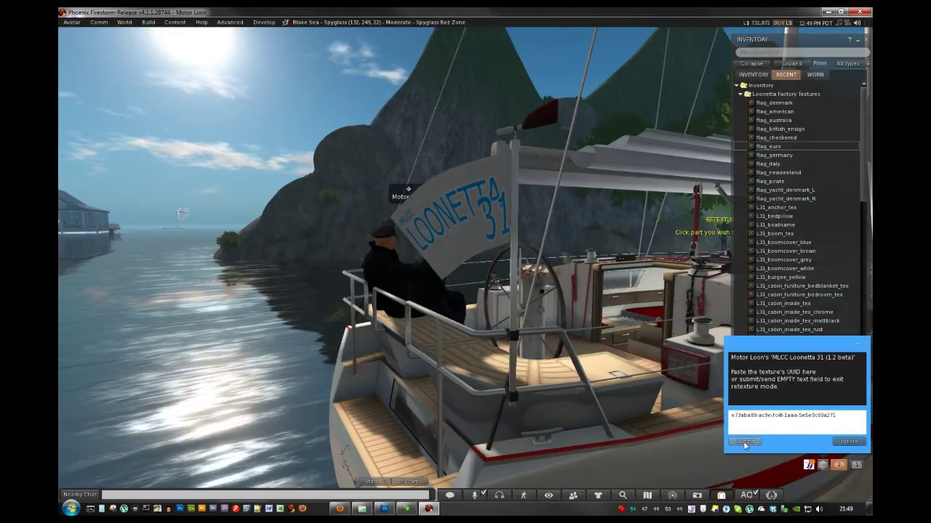
left_click(745, 442)
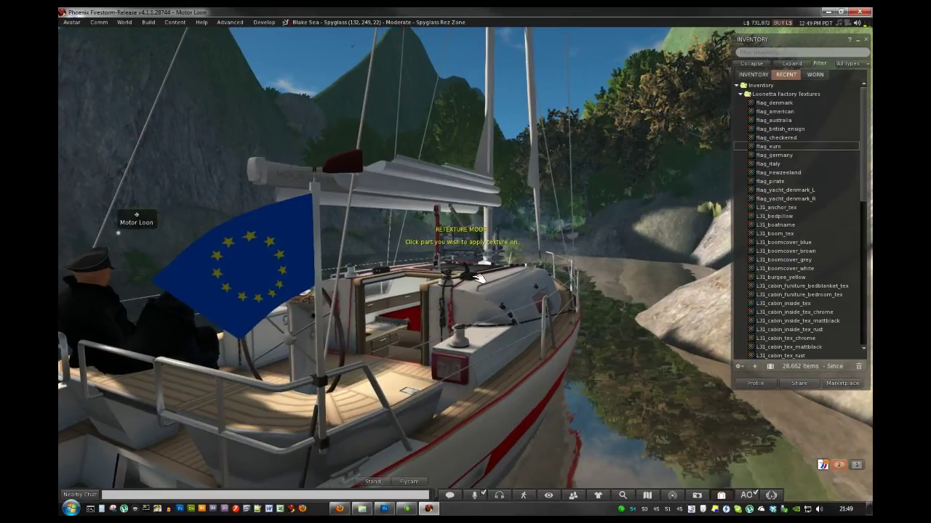
Exit retexture mode by submitting an empty UUID field, and put the boat into color and shine mode through its Setup options.
left_click(500, 356)
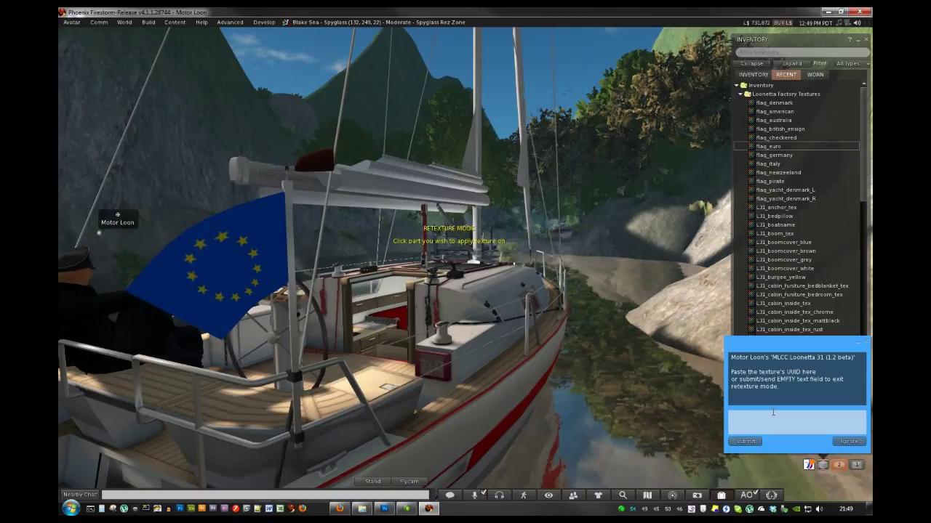
left_click(745, 441)
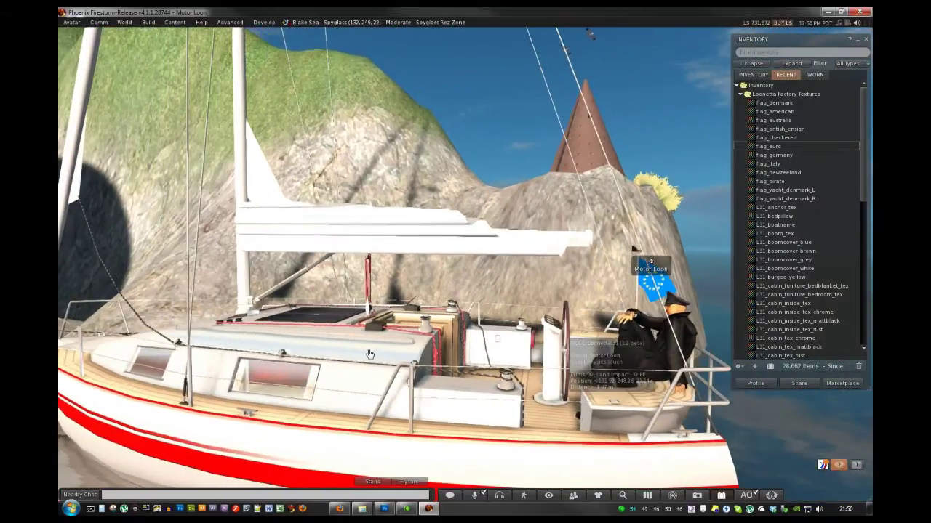
left_click(370, 354)
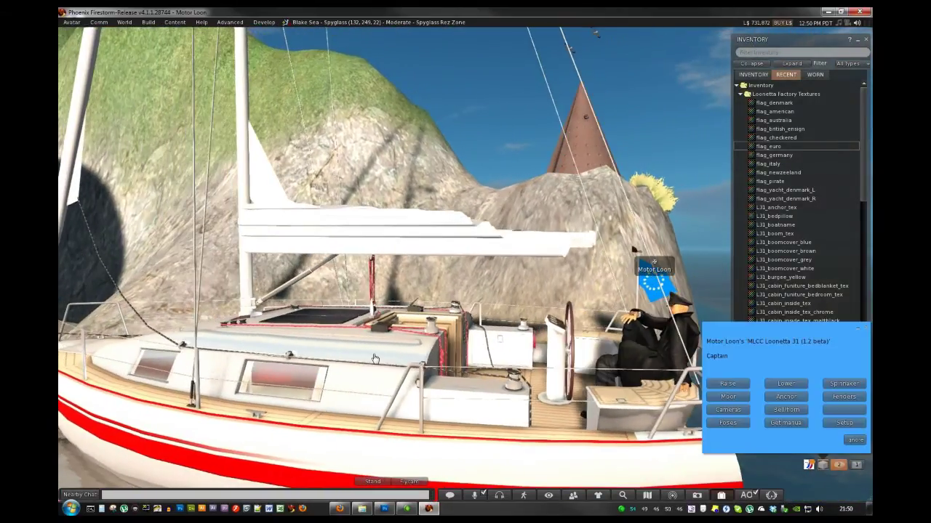
left_click(844, 424)
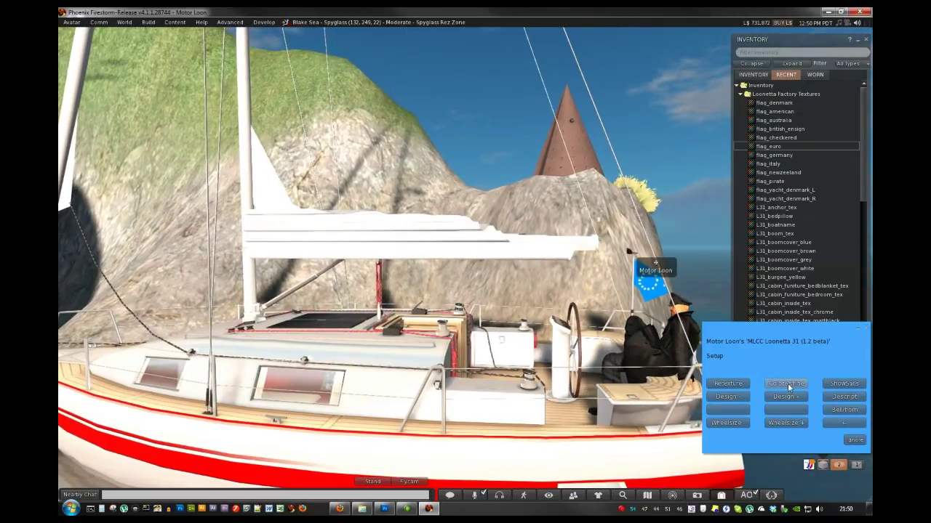
left_click(786, 384)
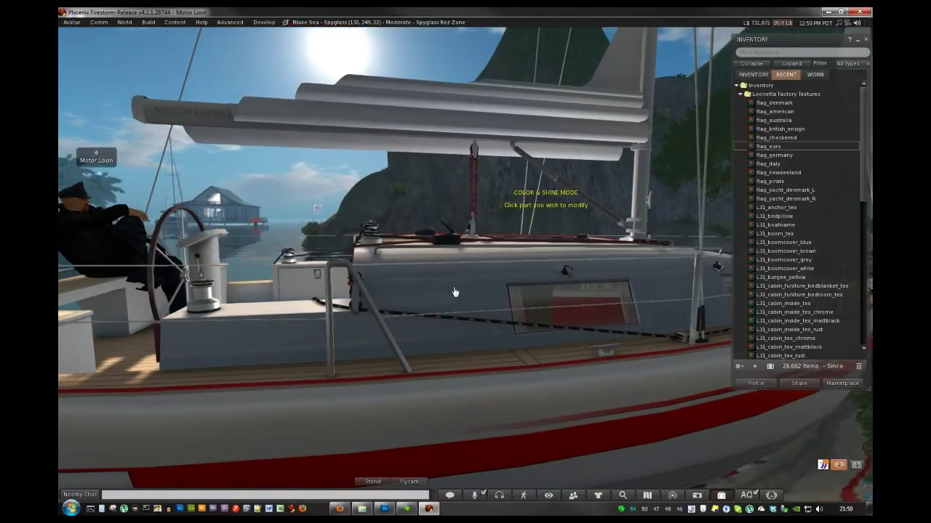
Choose the outer cabin wall as the part to modify and lower its green value to 0.4.
left_click(454, 301)
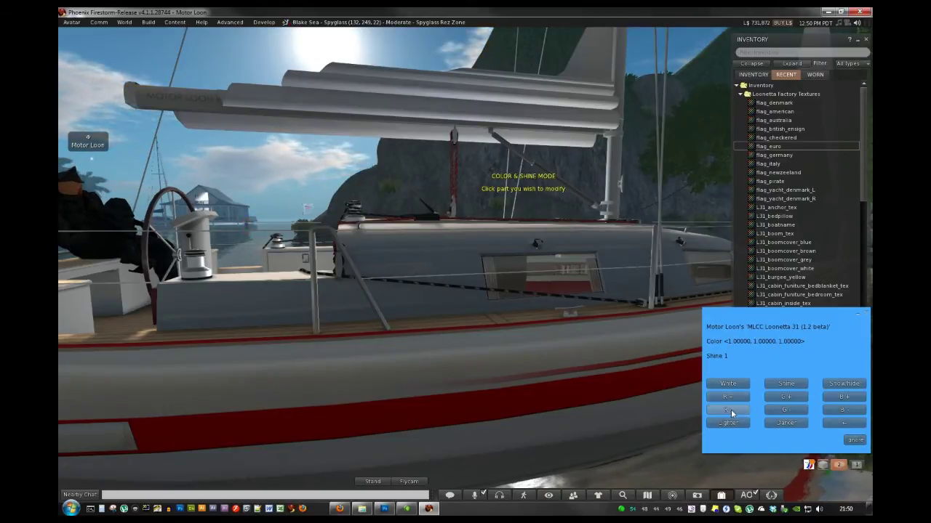
left_click(786, 411)
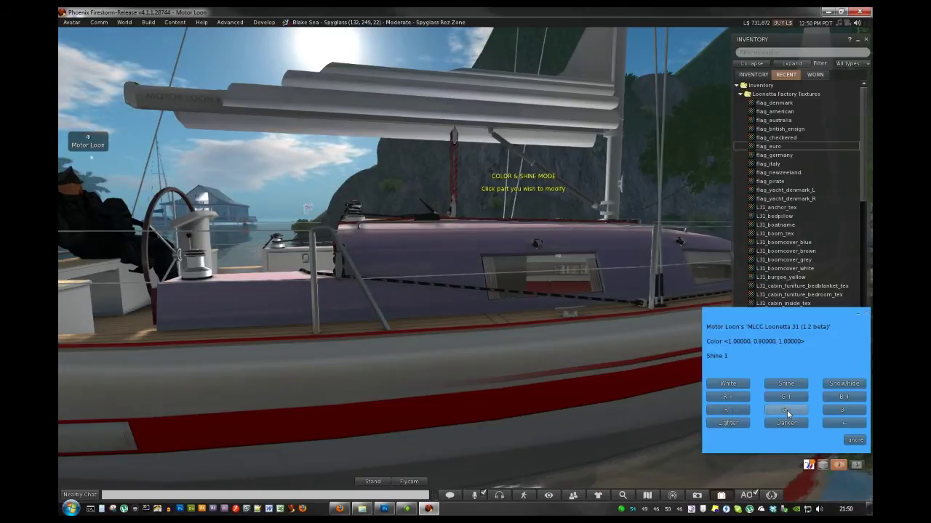
left_click(787, 410)
left_click(783, 412)
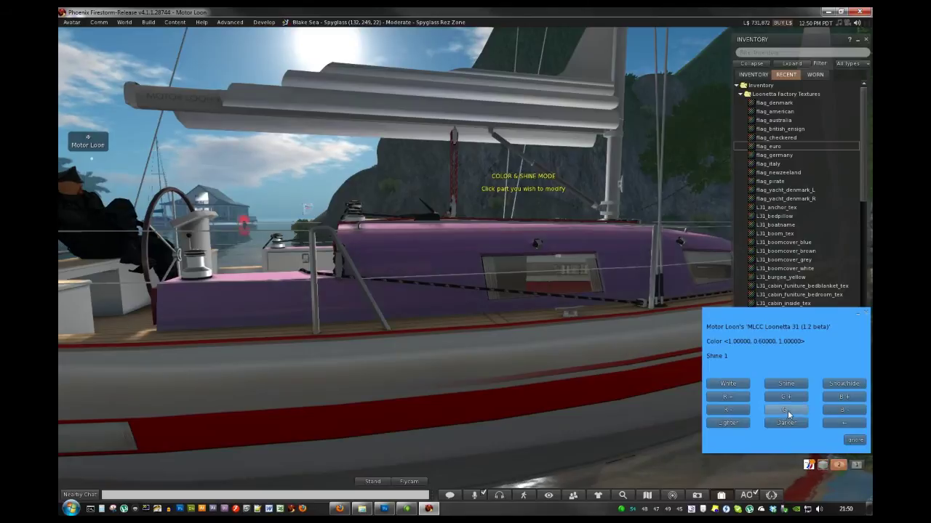
left_click(786, 411)
left_click(787, 411)
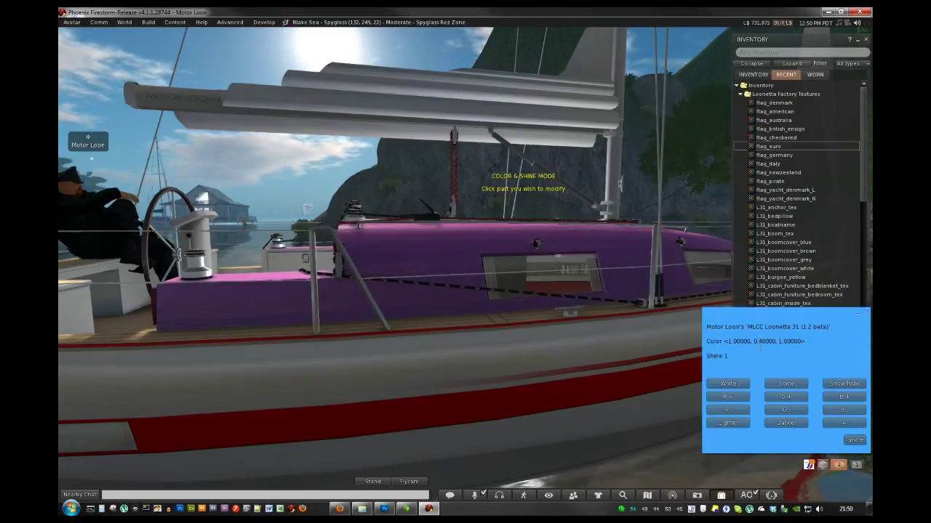
Lower the cabin exterior's blue value to 0.4.
left_click(841, 422)
left_click(846, 413)
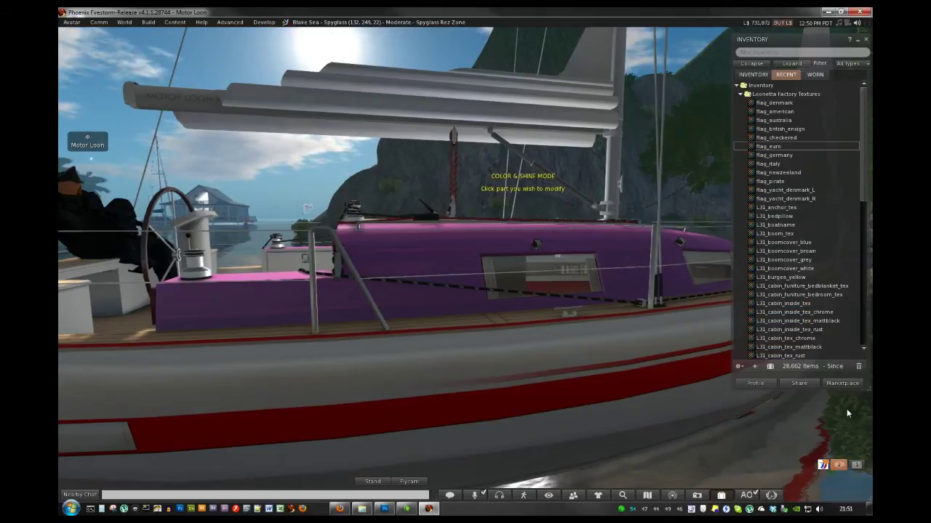
left_click(846, 412)
left_click(846, 411)
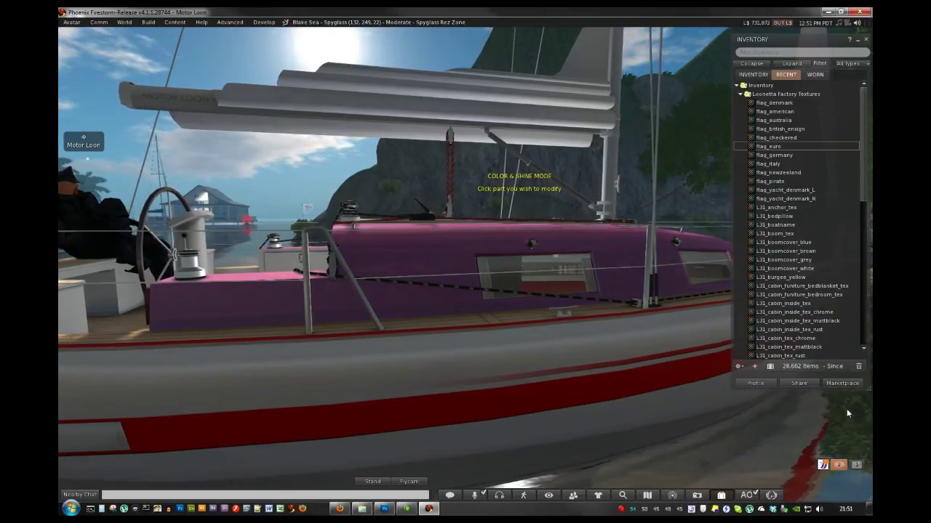
left_click(846, 412)
left_click(846, 411)
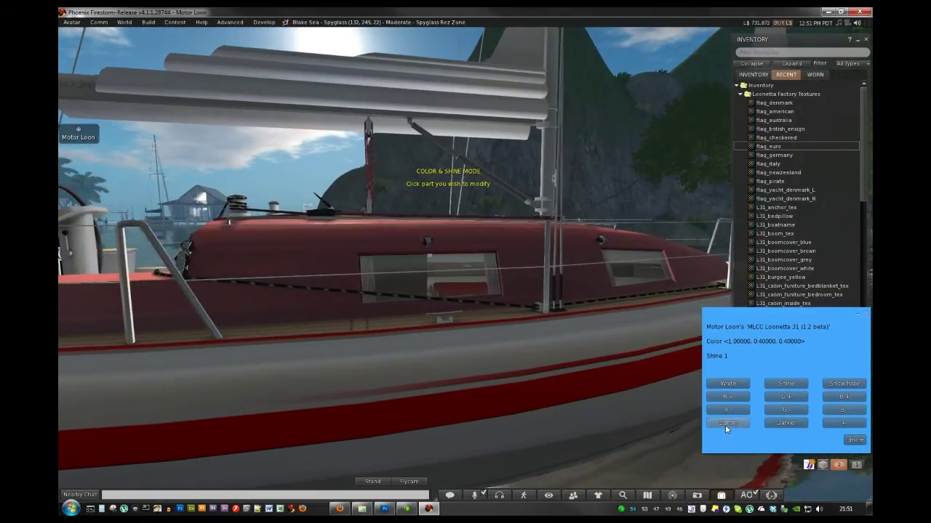
Darken the cabin exterior two levels and reduce green and blue further to reach the color <0.8, 0, 0>.
left_click(784, 423)
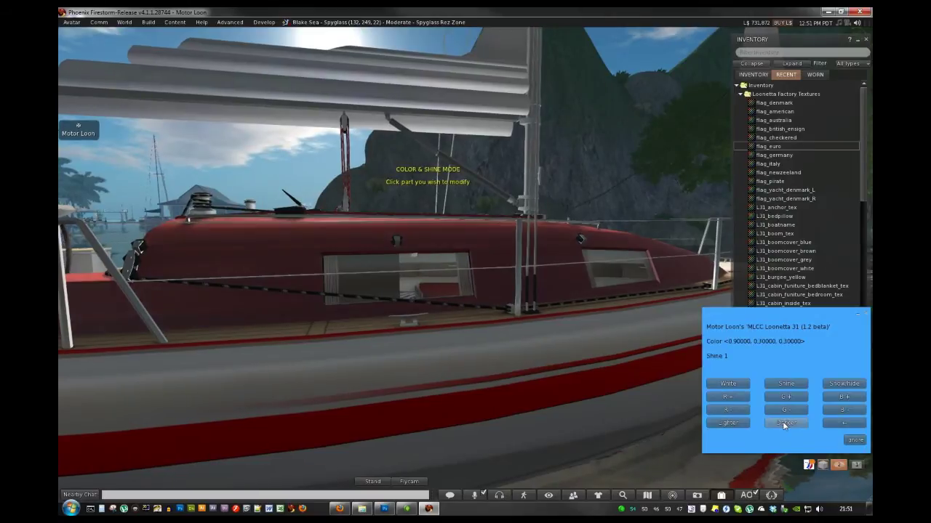
left_click(784, 423)
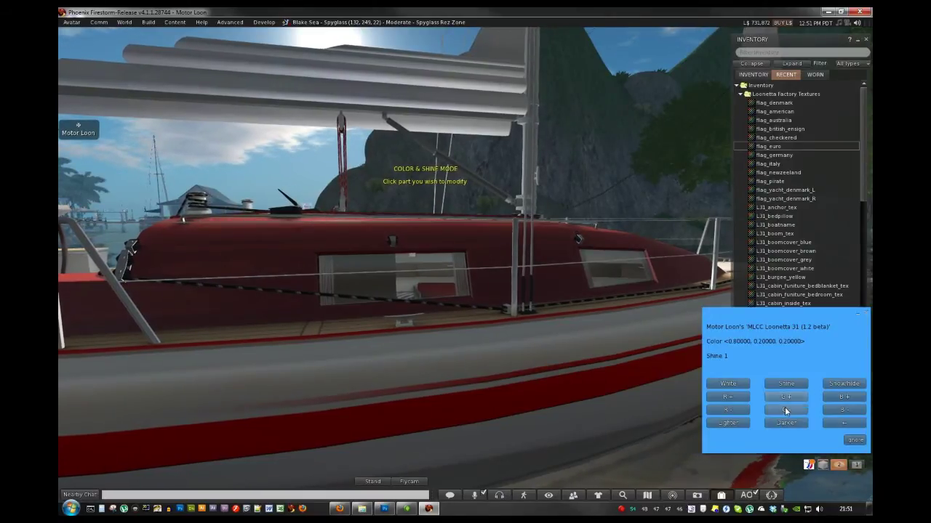
left_click(784, 410)
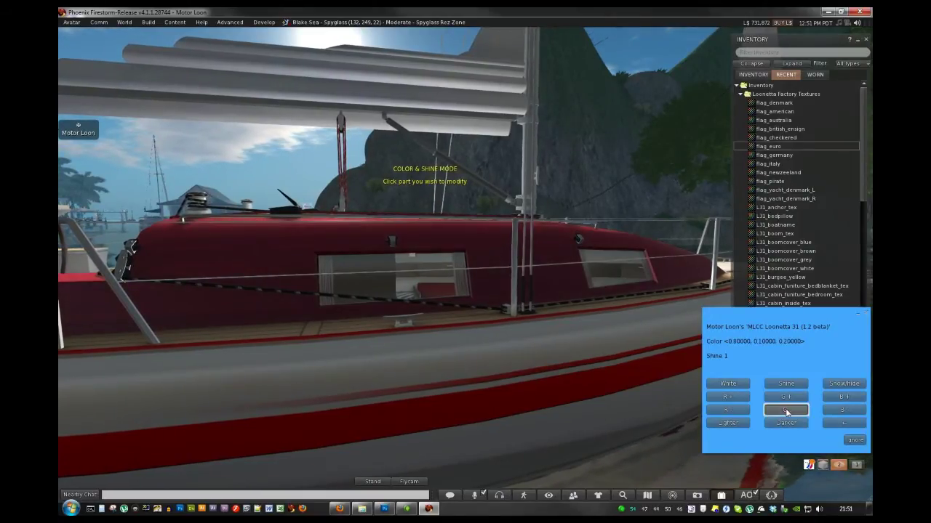
left_click(841, 410)
left_click(842, 410)
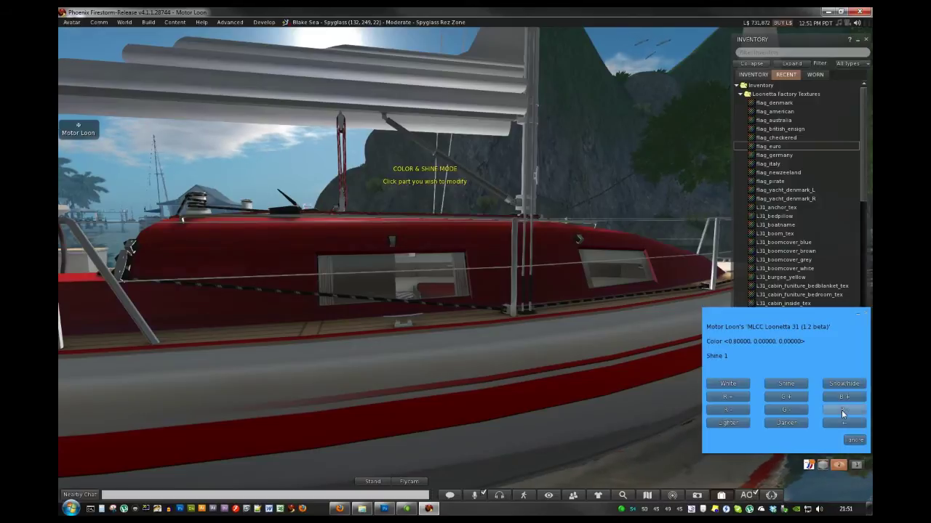
left_click(841, 410)
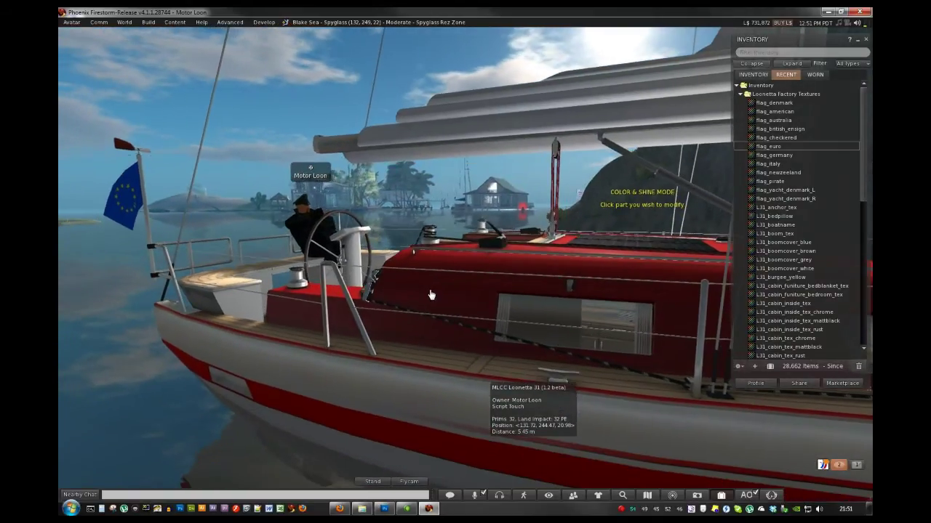
Cycle the cabin exterior's shine through levels 2, 3 and 0 and back to 1.
left_click(453, 353)
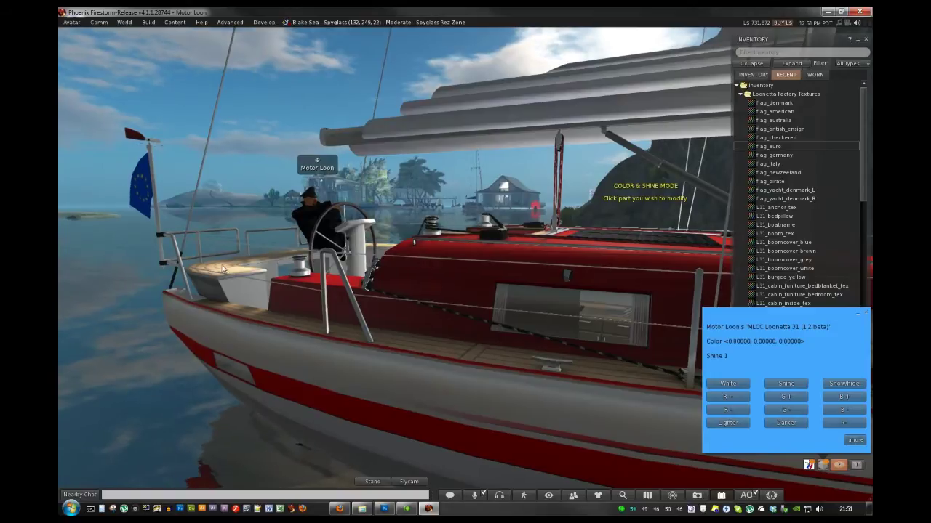
left_click(785, 383)
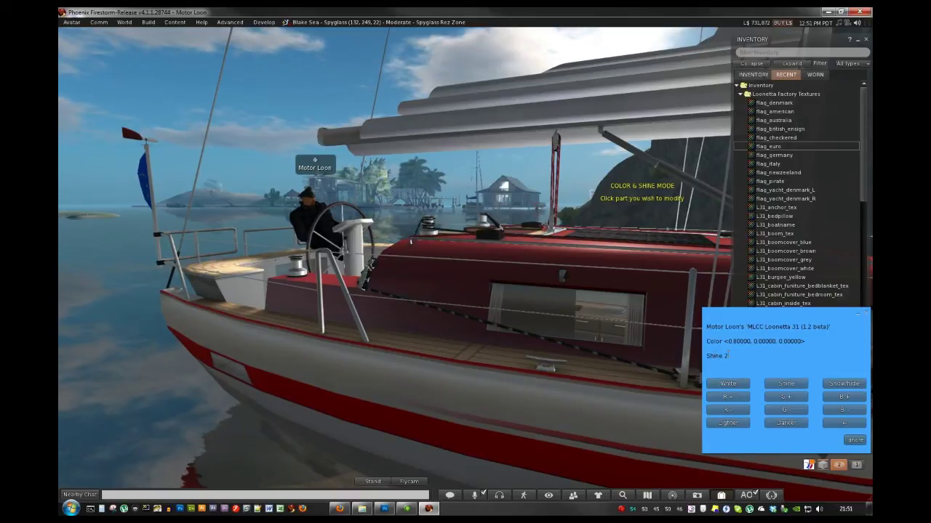
left_click(790, 386)
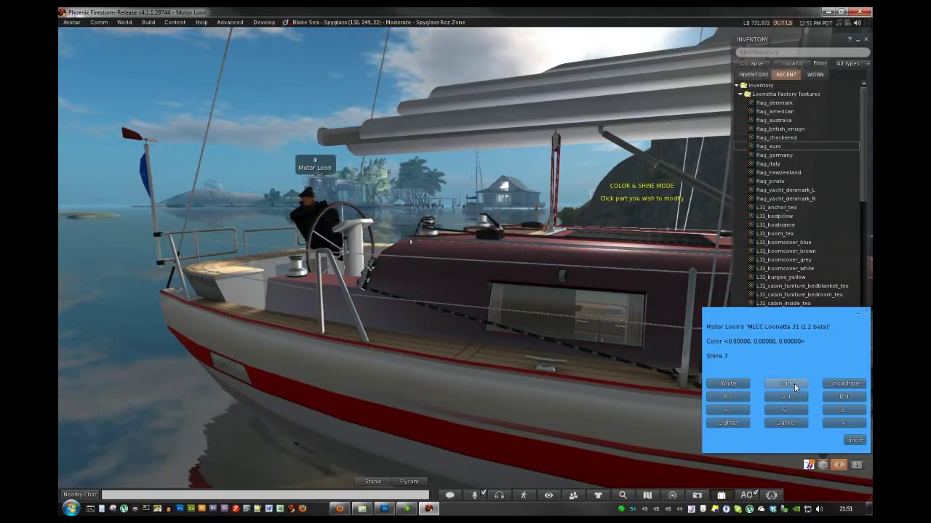
left_click(794, 383)
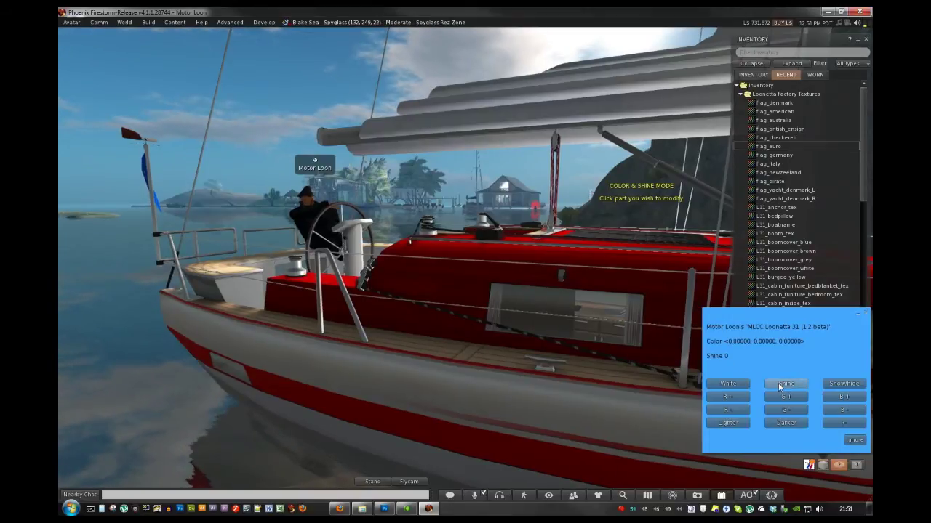
left_click(779, 384)
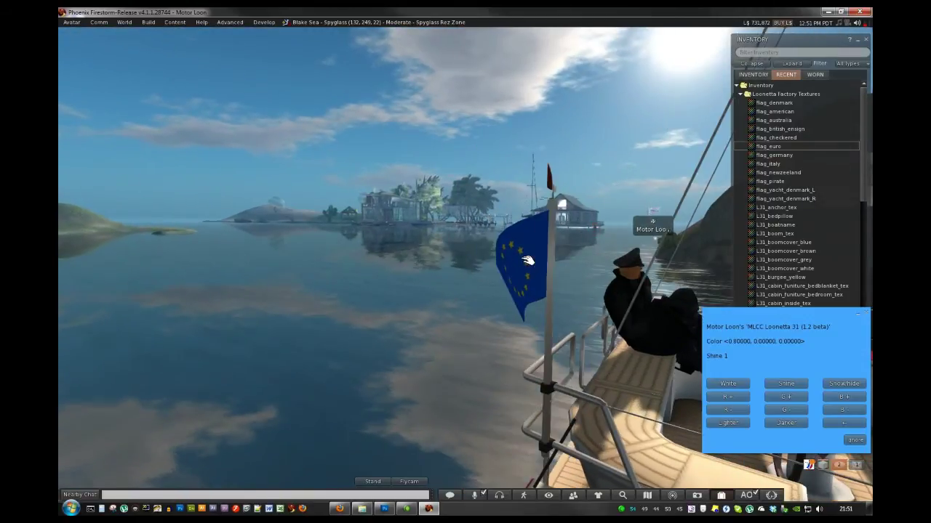
Choose the flag at the stern as the part to modify and hide it.
left_click(526, 260)
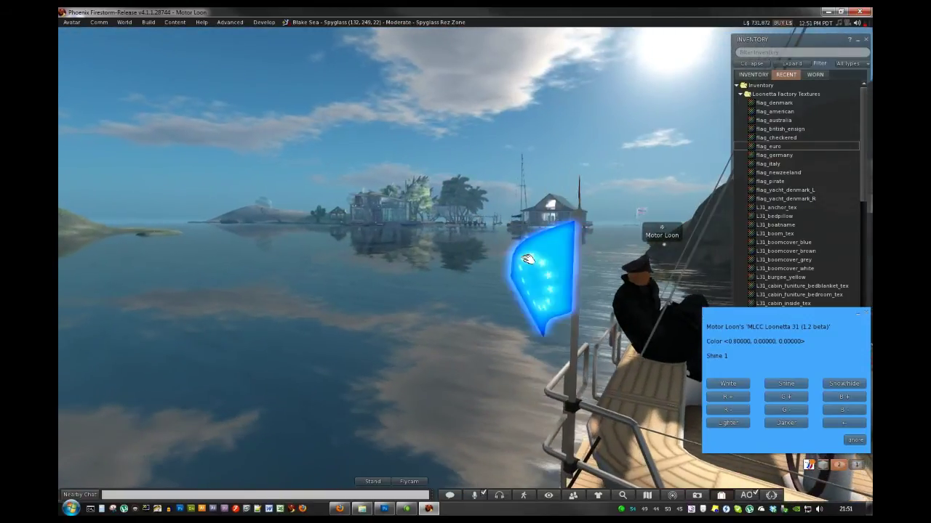
left_click(854, 385)
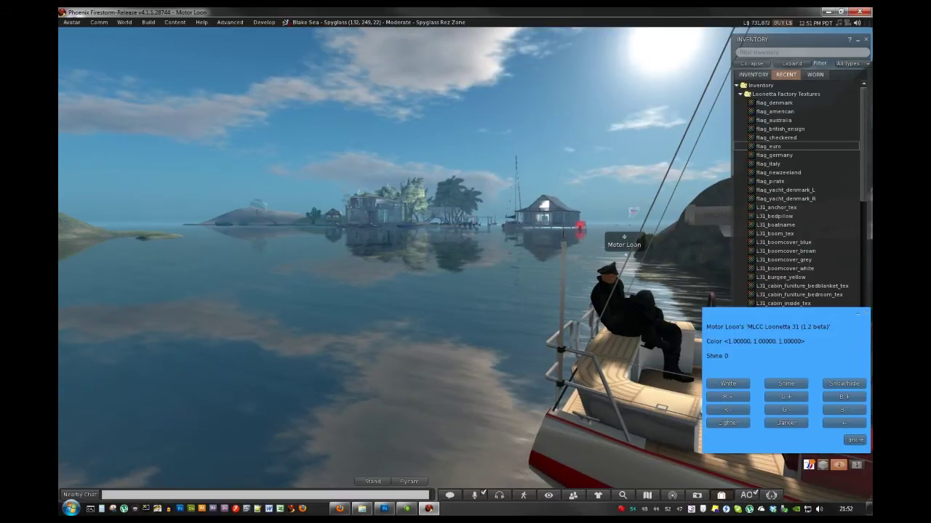
left_click(842, 384)
left_click(832, 384)
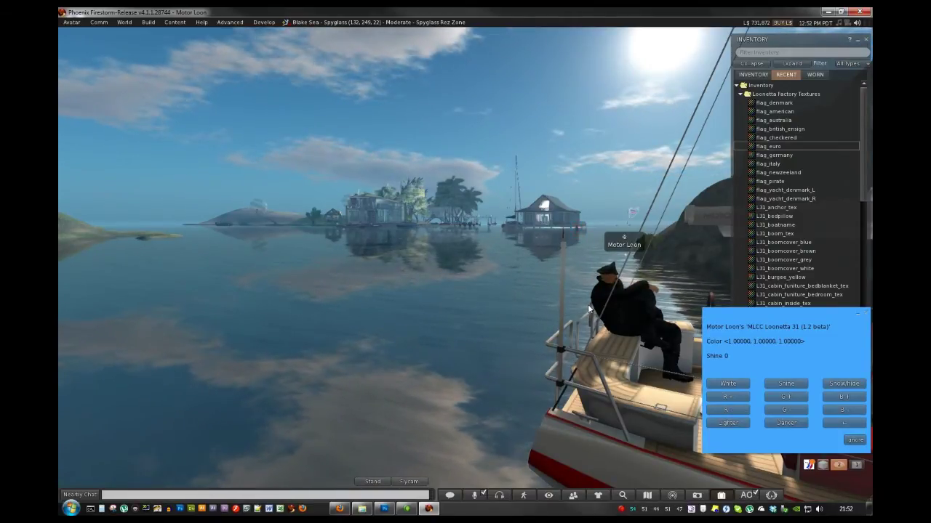
Show the hidden stern flag again with the help of transparency highlighting, and leave the boat's color and setup menus.
key("ctrl+alt+t")
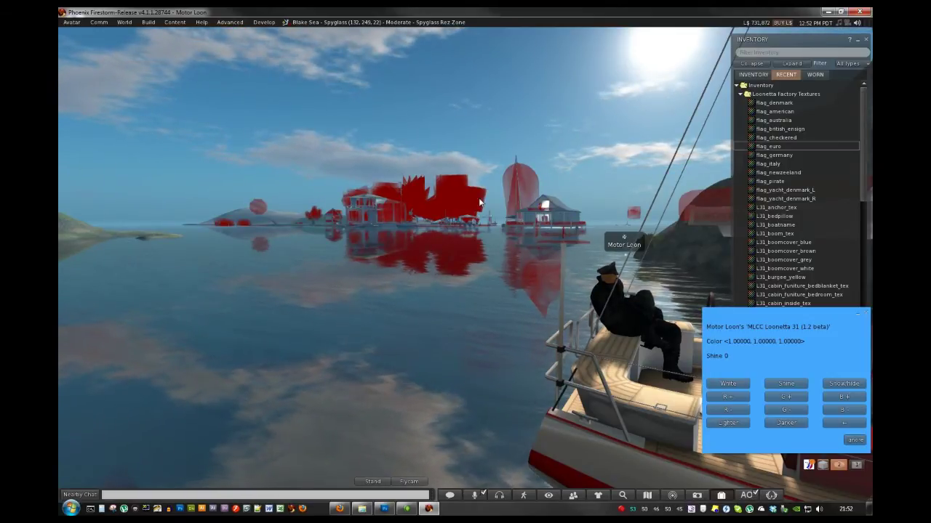
left_click_drag(593, 299, 620, 232, "alt")
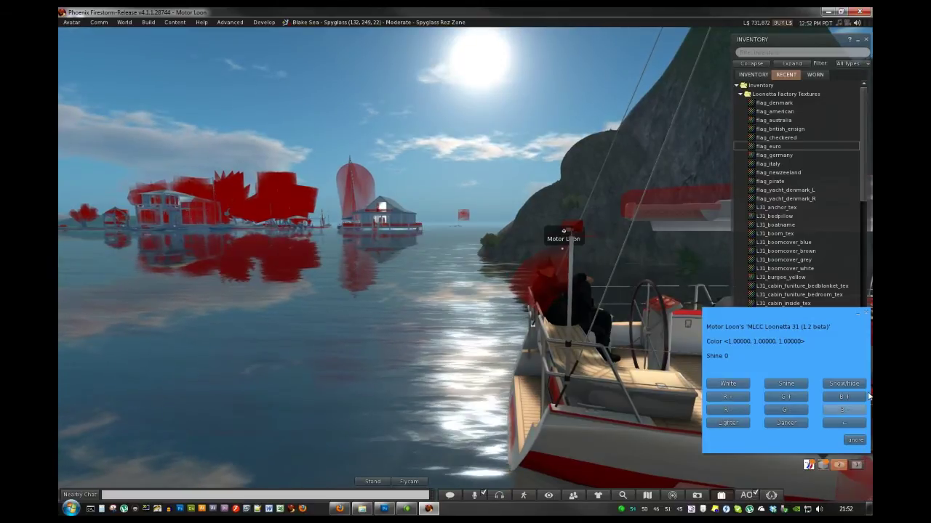
left_click(854, 386)
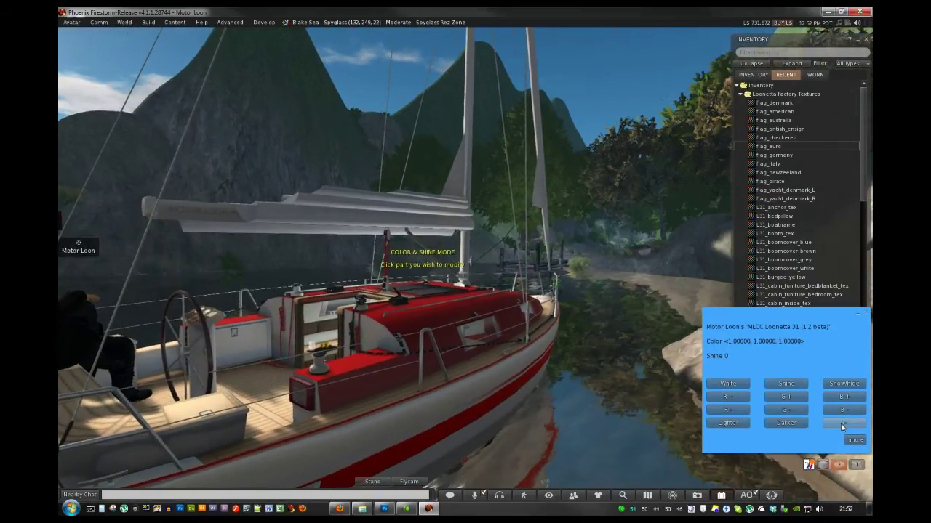
left_click(842, 423)
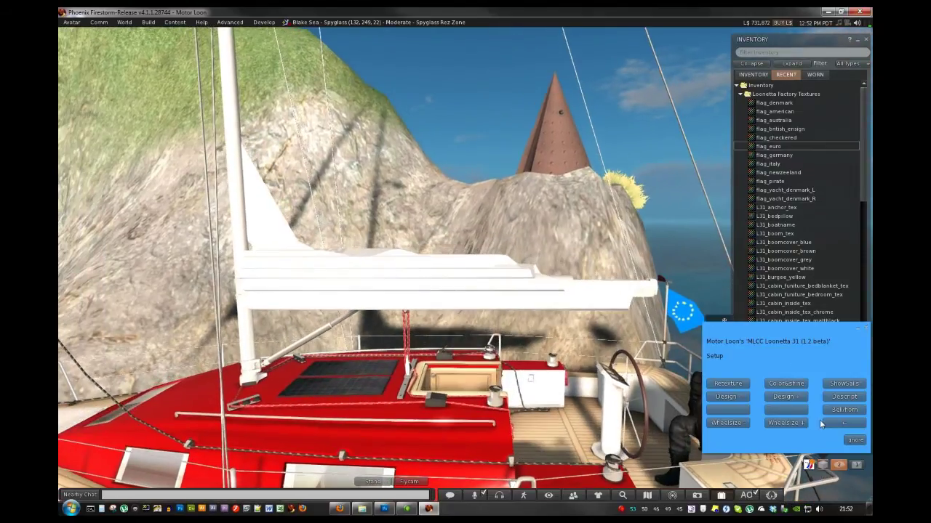
left_click(855, 440)
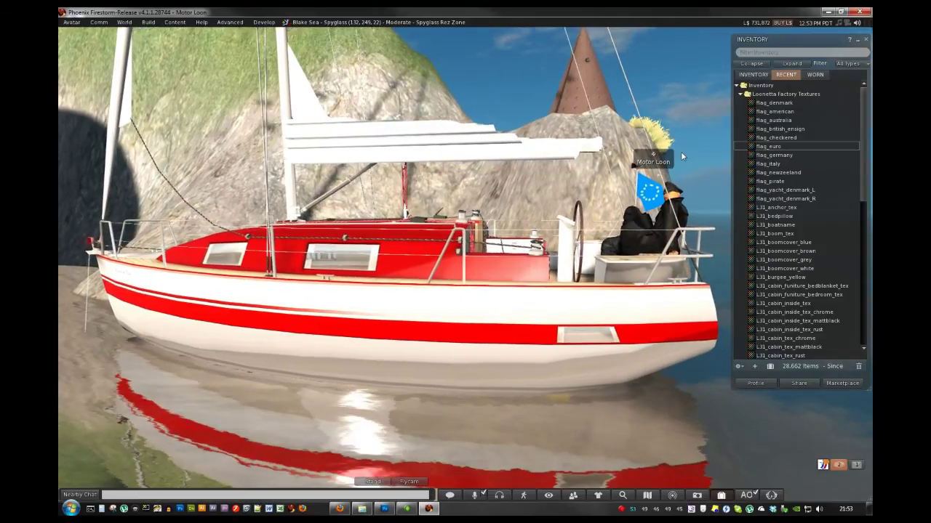
Open the L31_mainsail_std_tex texture from the inventory and save it to the Desktop as a TGA image.
left_click_drag(864, 170, 864, 314)
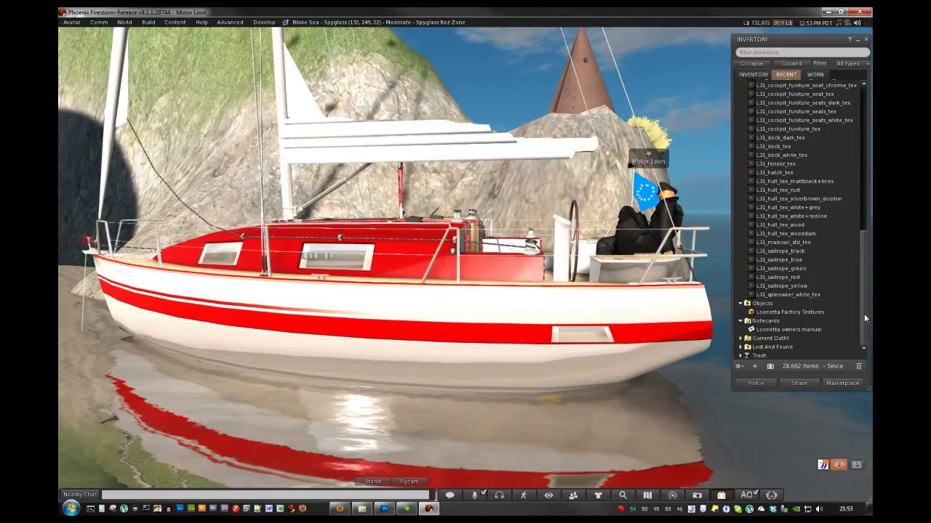
left_click(765, 244)
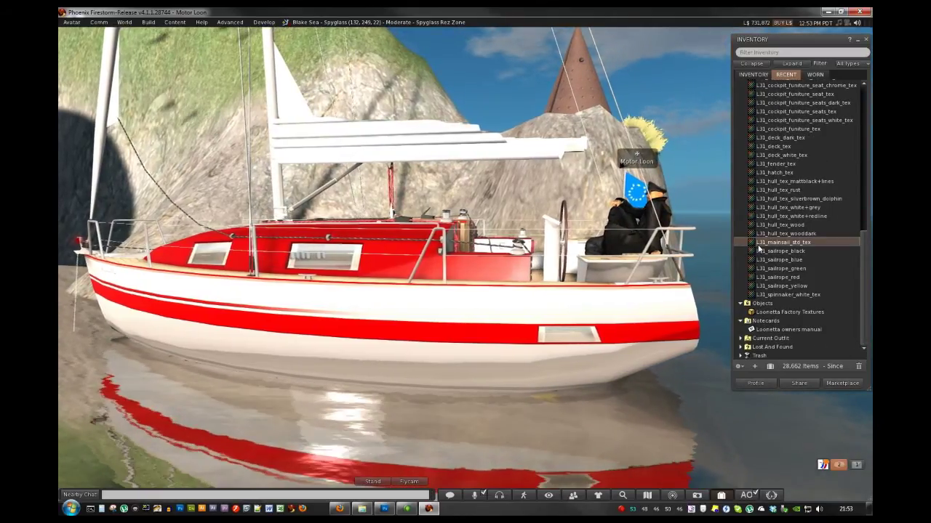
double_click(775, 245)
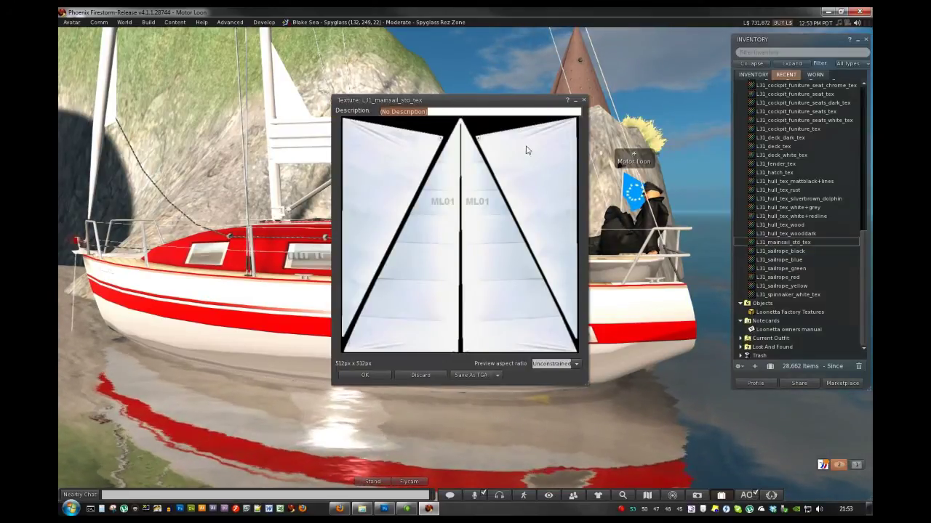
left_click_drag(532, 103, 637, 101)
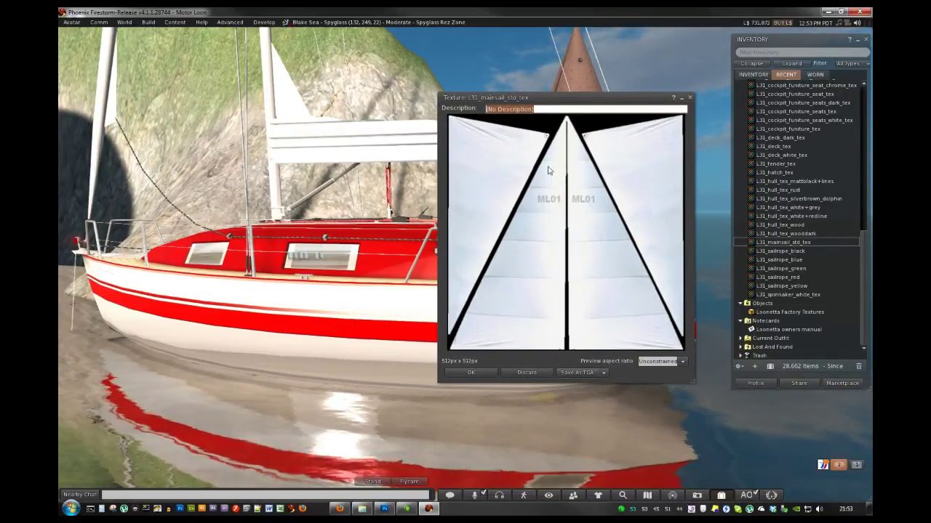
left_click(572, 373)
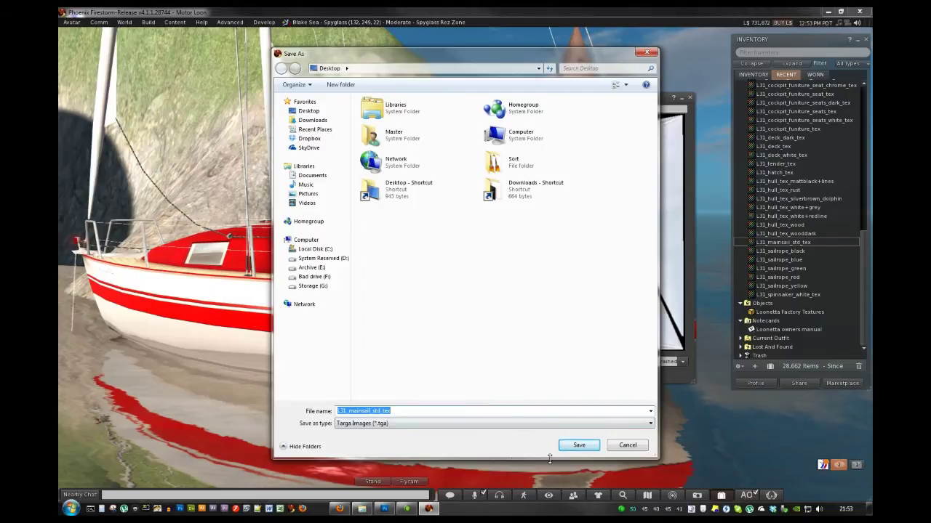
left_click(579, 445)
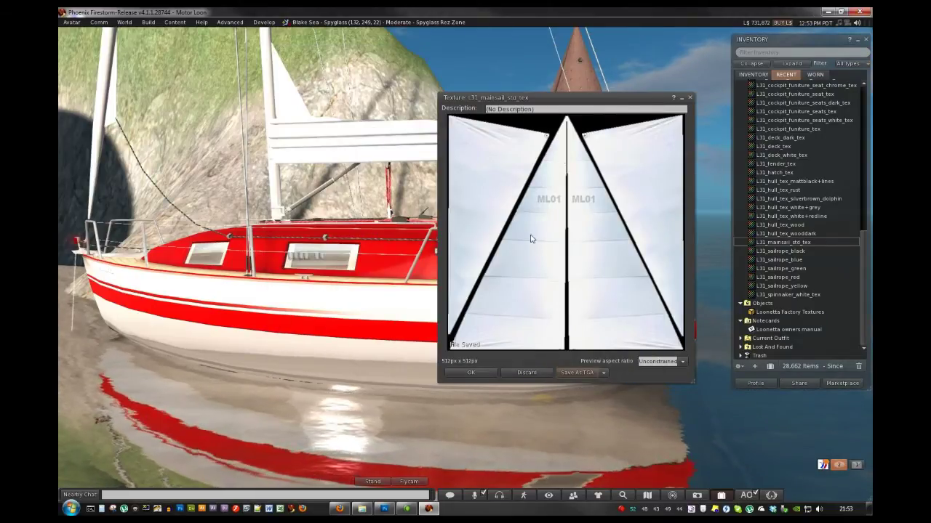
left_click(471, 373)
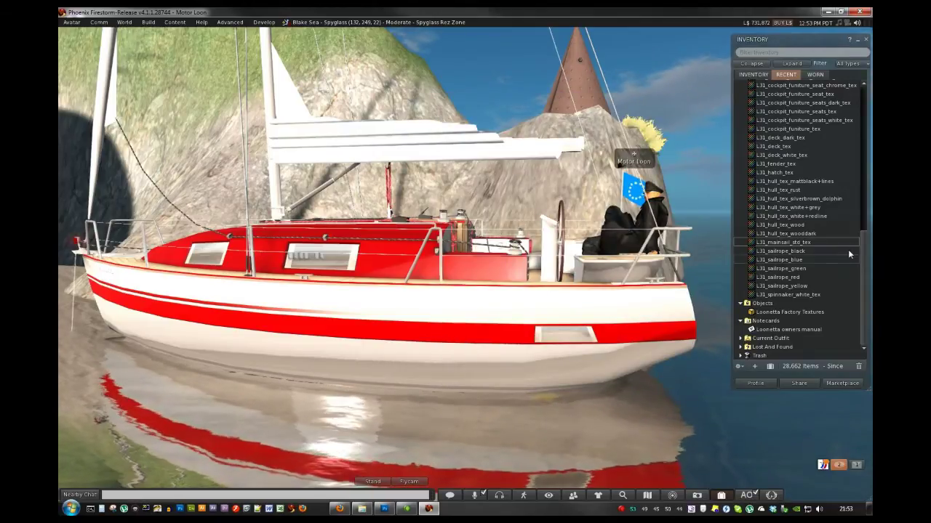
Open the L31_hull_tex_white+grey texture and save it to the Desktop as a TGA image.
double_click(791, 208)
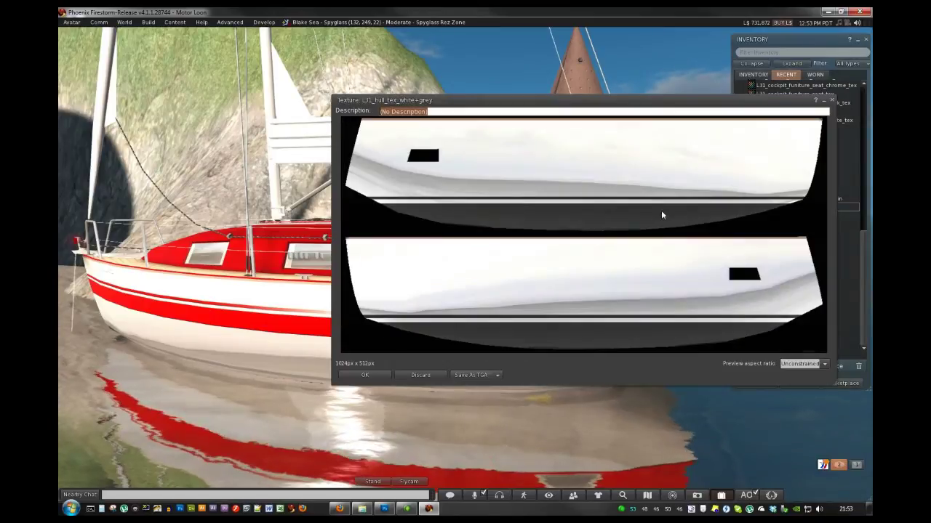
left_click_drag(684, 102, 517, 104)
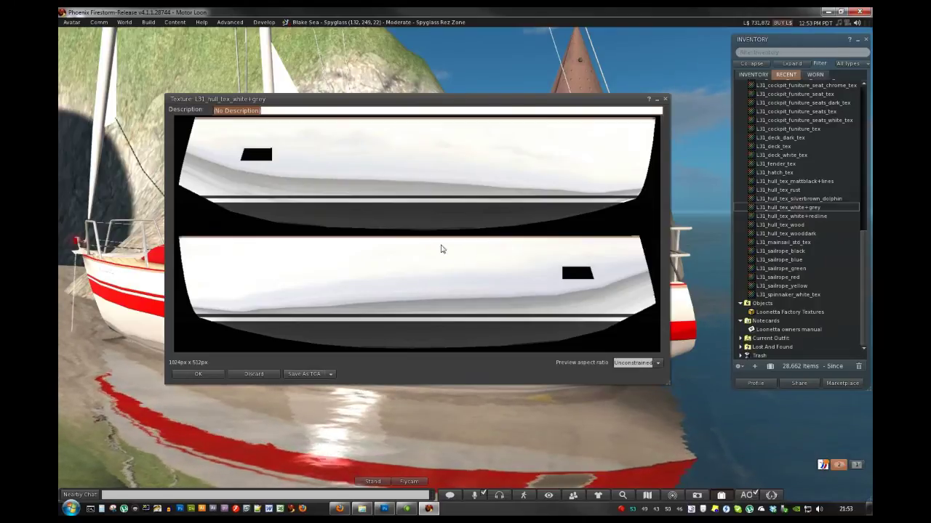
left_click(298, 375)
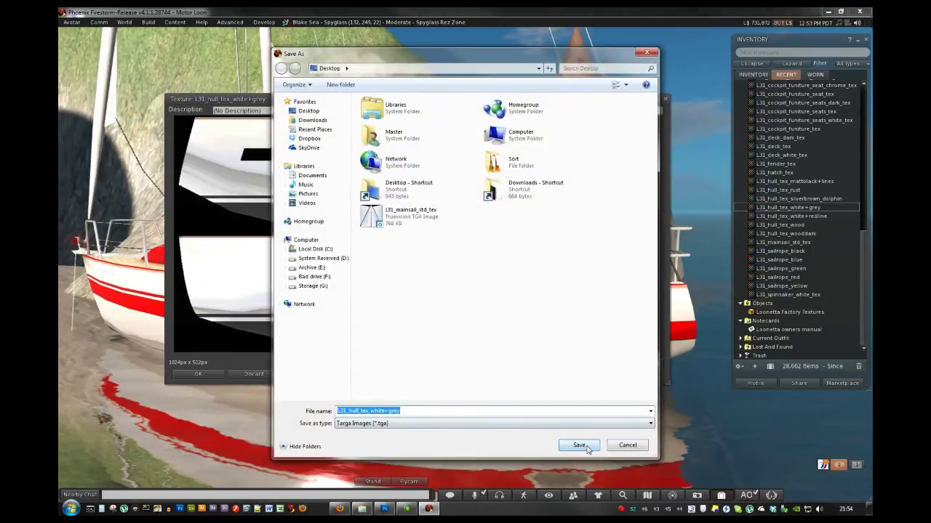
left_click(586, 448)
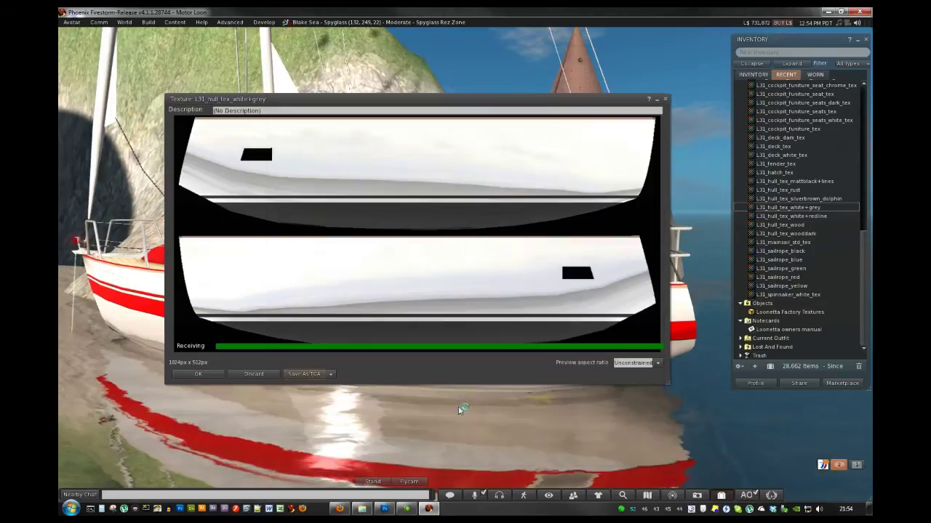
left_click(197, 374)
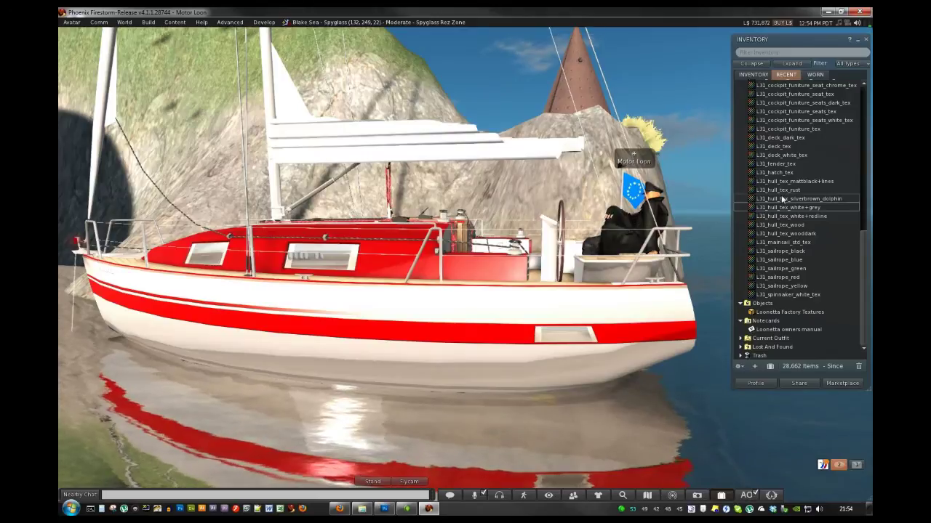
Open the L31_boatname texture from the inventory and place its preview just above the name on the boat's stern.
left_click(869, 253)
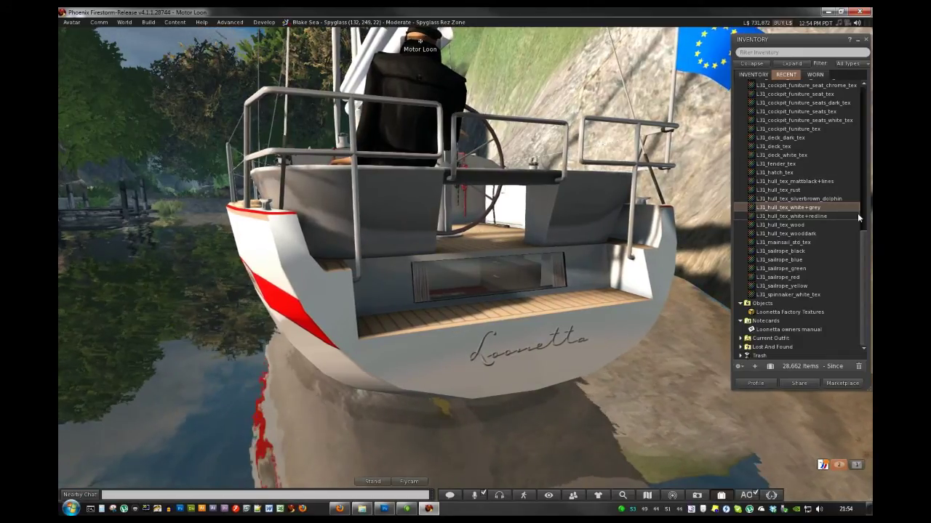
left_click_drag(863, 235, 865, 106)
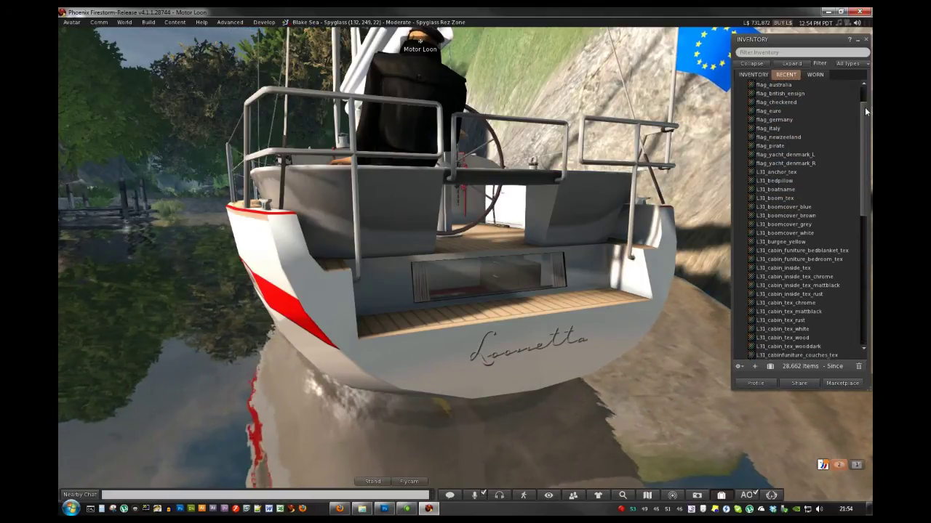
double_click(786, 188)
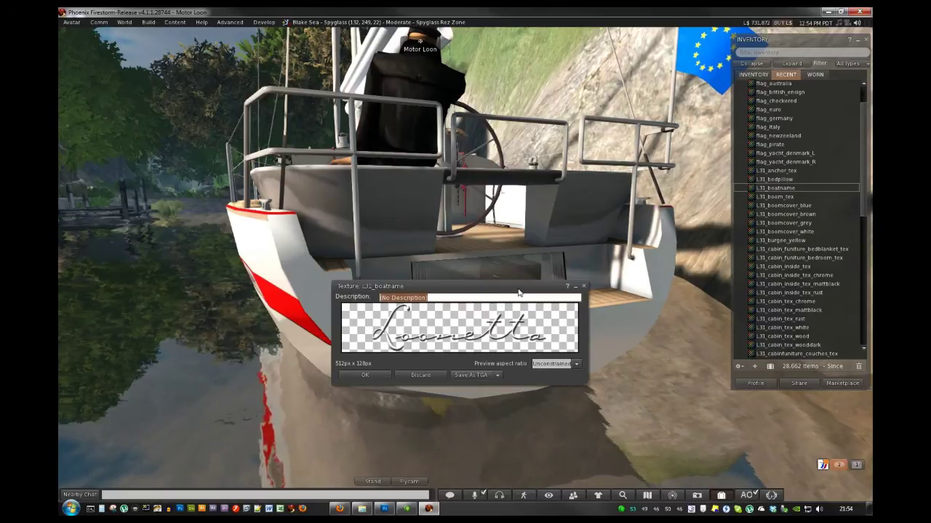
left_click_drag(518, 292, 548, 205)
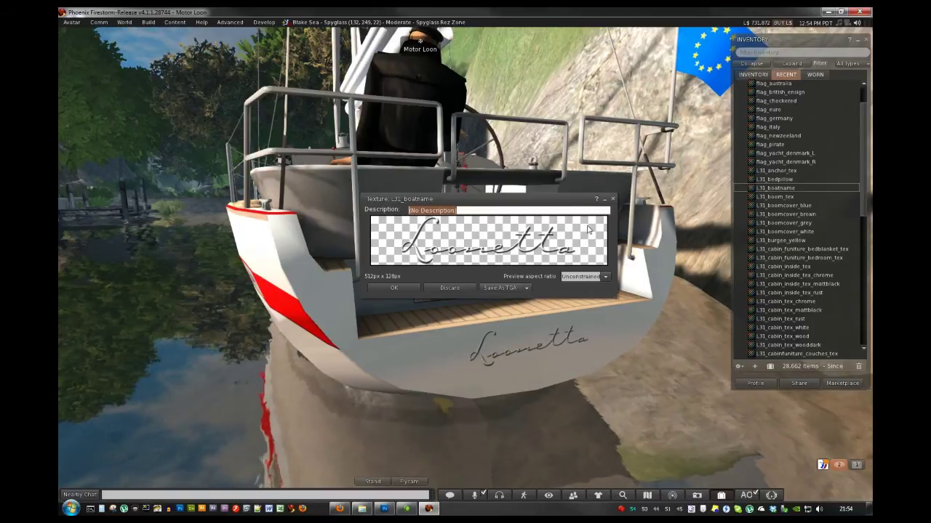
left_click_drag(579, 205, 610, 181)
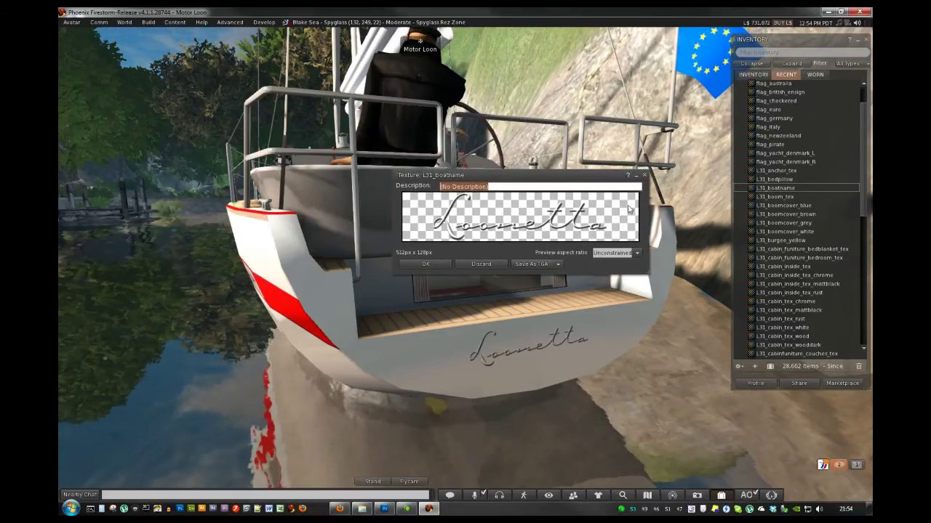
left_click_drag(599, 183, 611, 226)
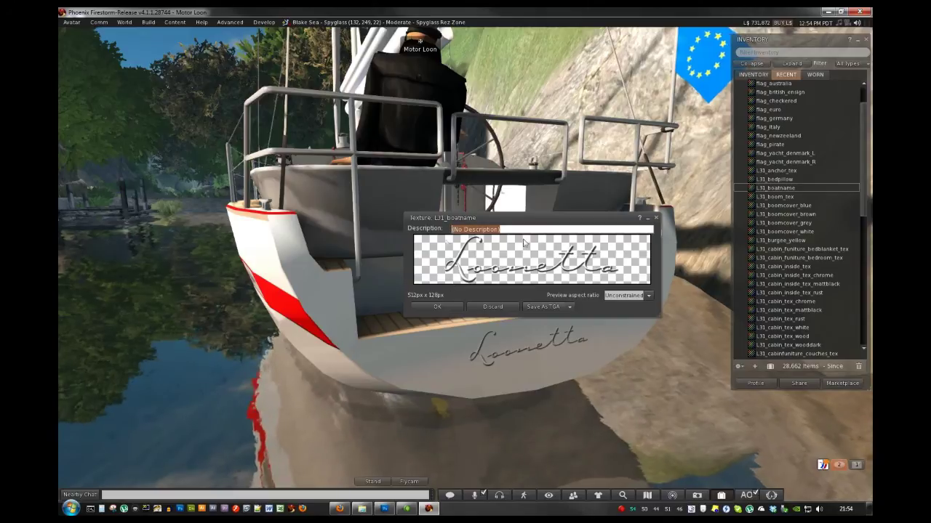
Save the L31_boatname texture to the Desktop as a PNG image and close its preview.
left_click(570, 309)
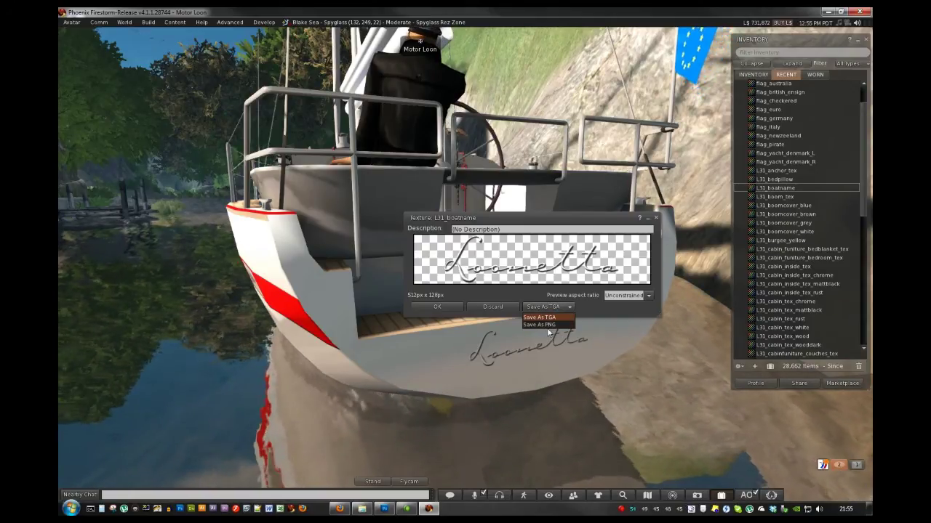
left_click(548, 325)
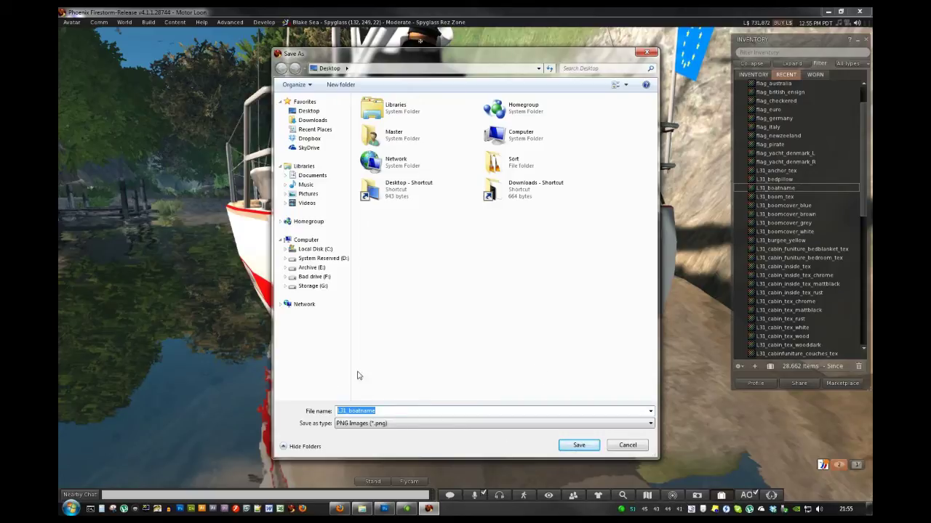
left_click(579, 445)
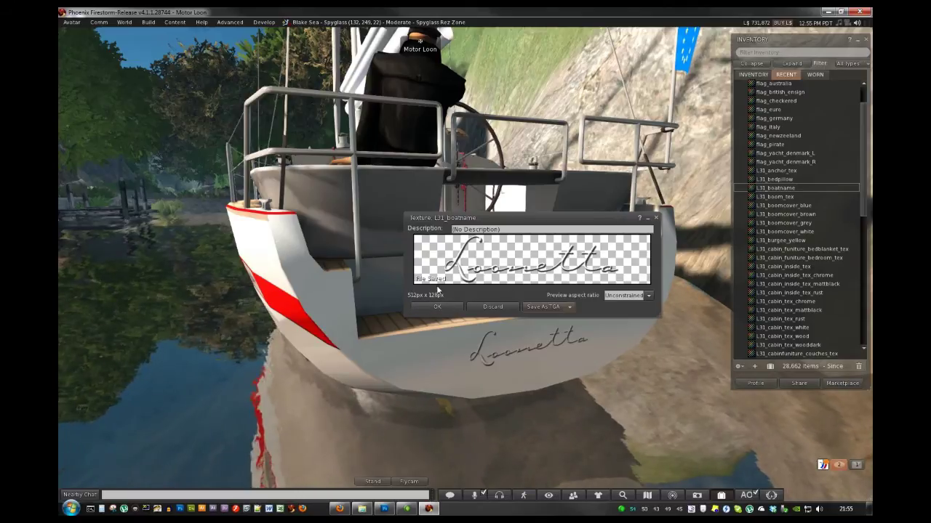
left_click(655, 219)
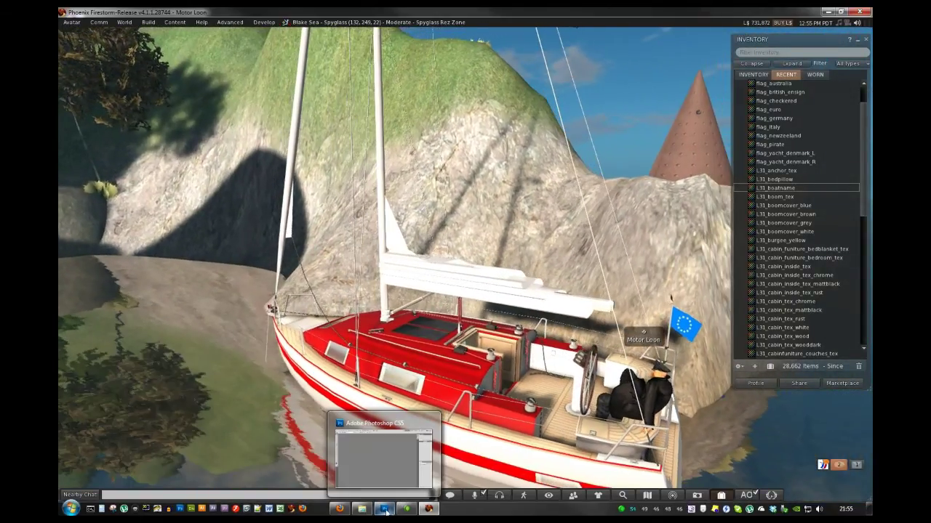
Switch to Photoshop and open L31_hull_tex_white+grey, L31_mainsail_std_tex and L31_boatname together from the Desktop.
left_click(386, 509)
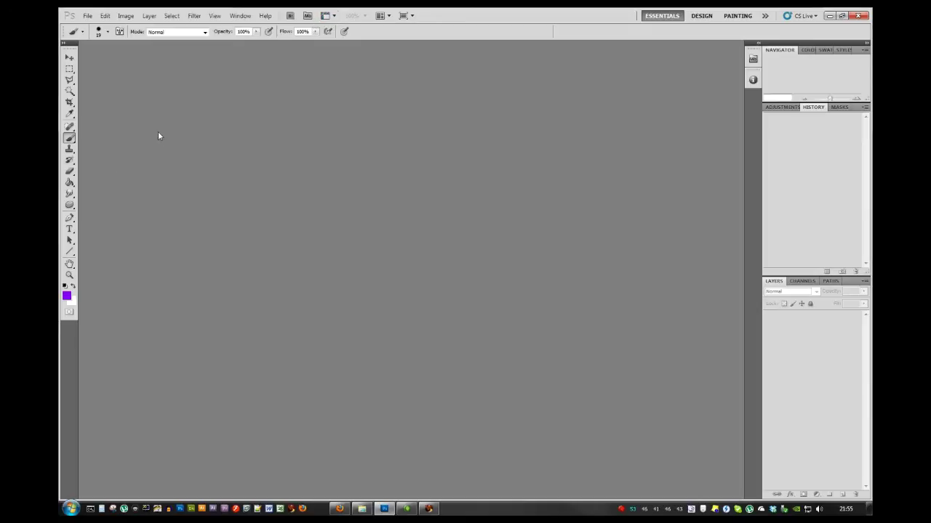
left_click(87, 16)
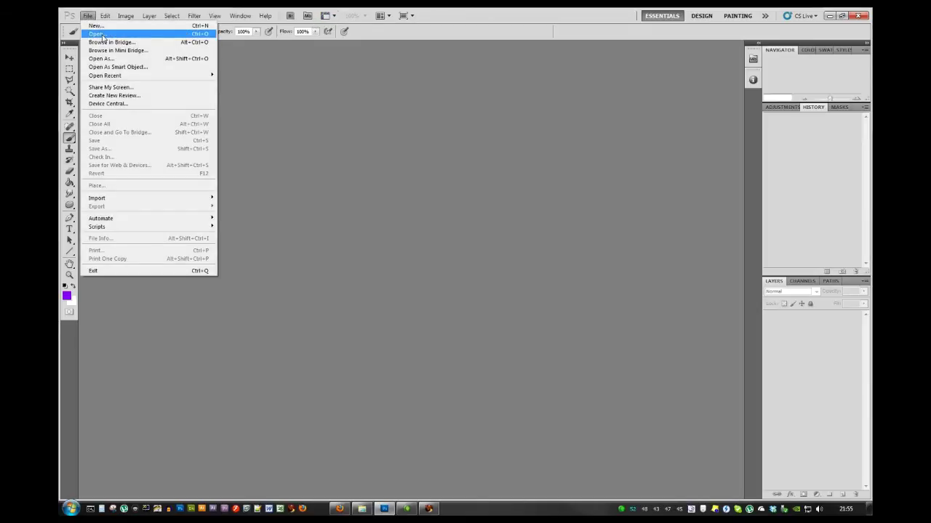
left_click(98, 34)
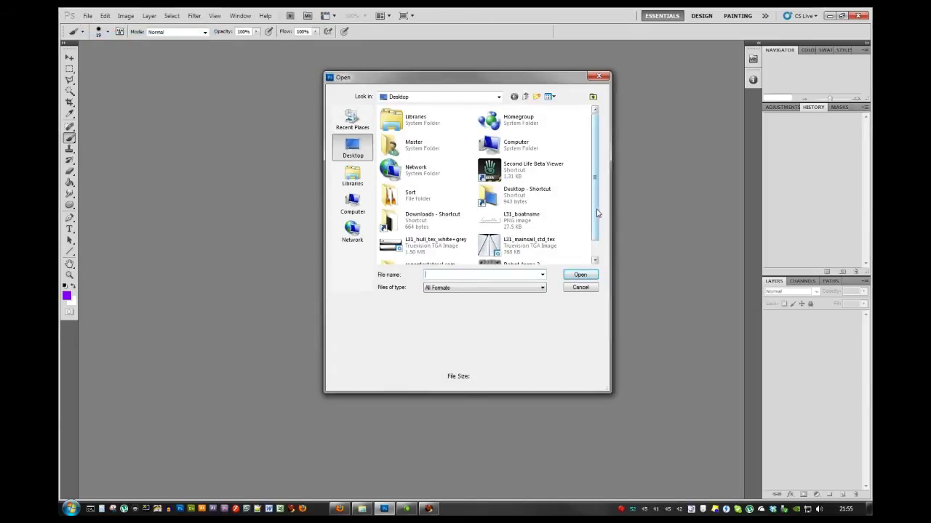
scroll(597, 212, "down", 1)
left_click(398, 227)
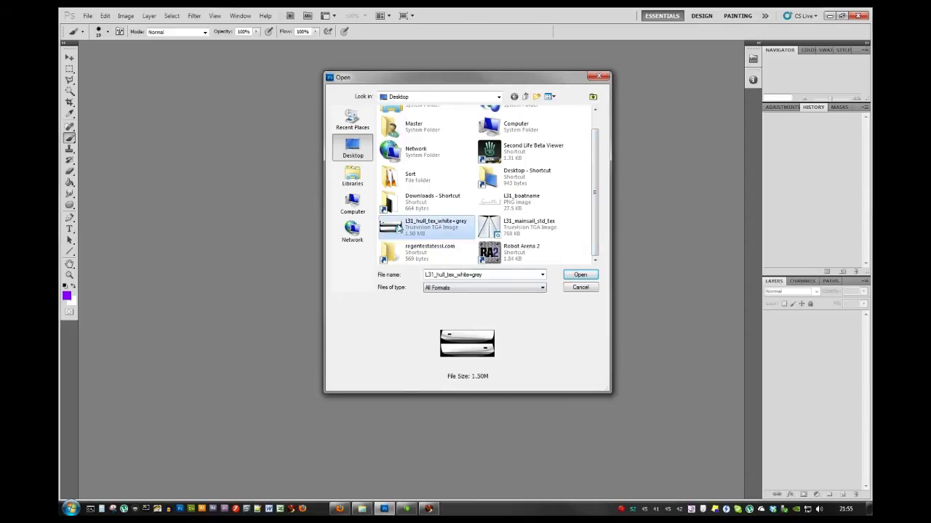
left_click(512, 226, "ctrl")
left_click(505, 199, "ctrl")
left_click(580, 276)
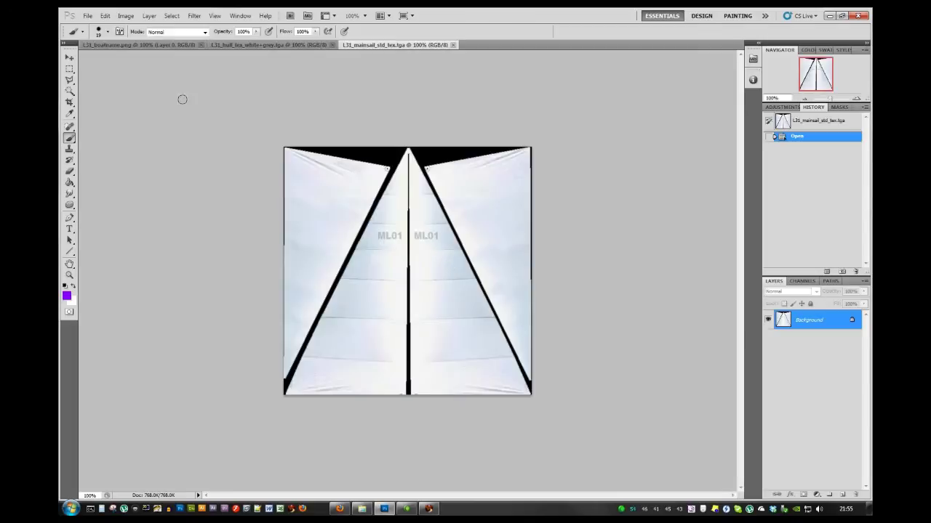
Look through the boat name, hull and mainsail textures and check the boat name texture's pixel dimensions.
left_click(125, 45)
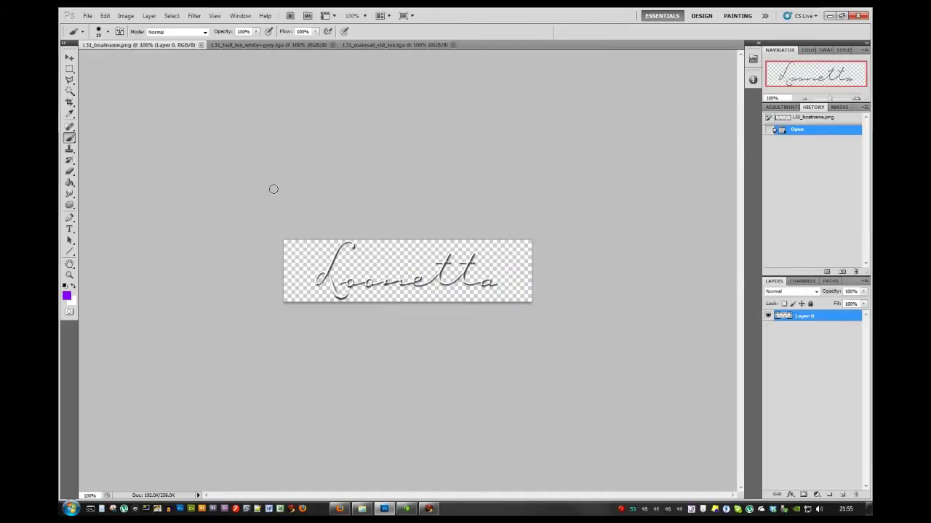
left_click(255, 46)
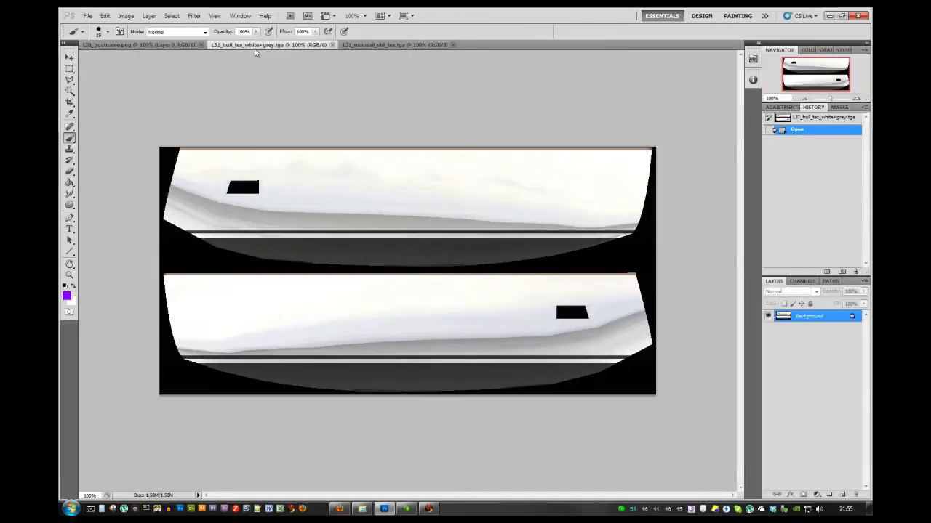
left_click(369, 45)
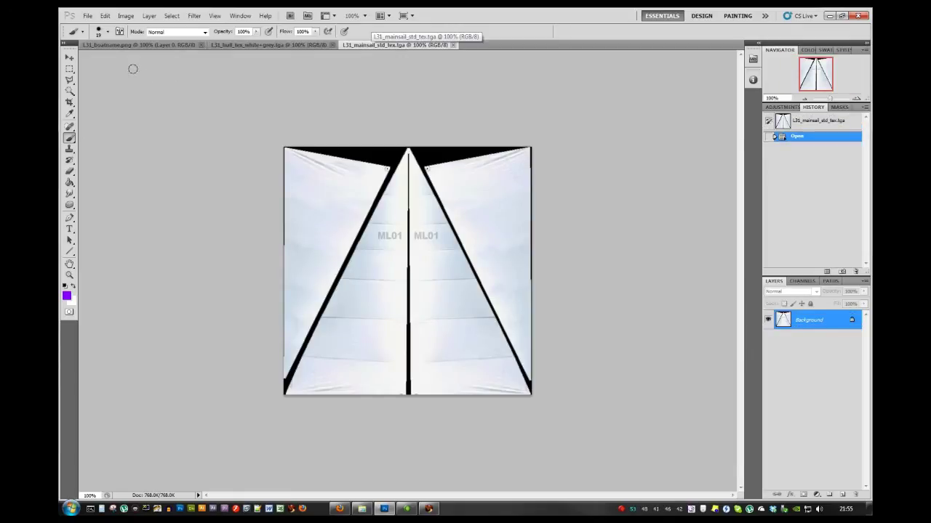
left_click(116, 46)
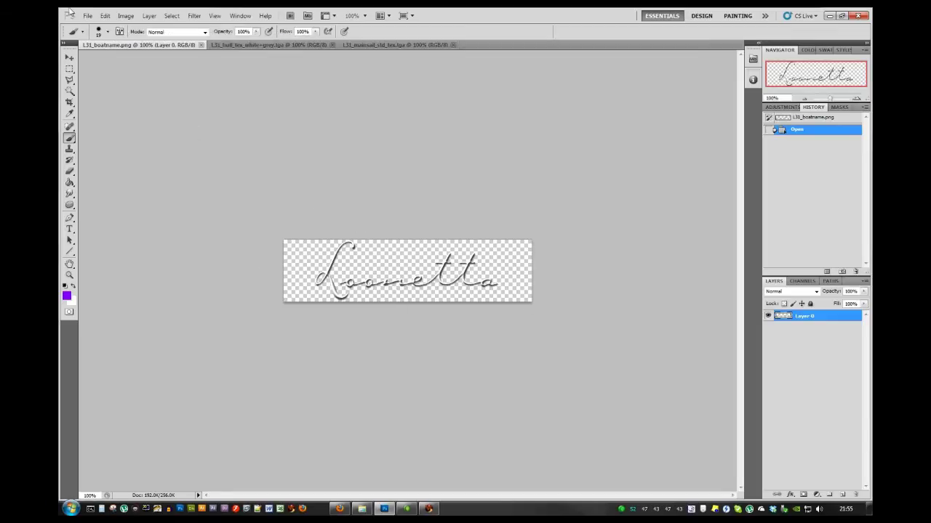
left_click(125, 16)
left_click(132, 77)
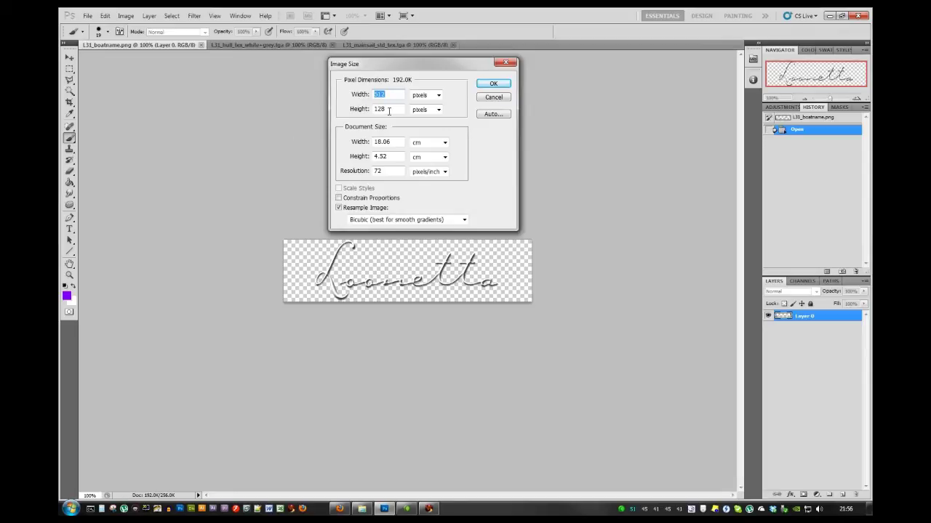
key("Tab")
left_click(495, 98)
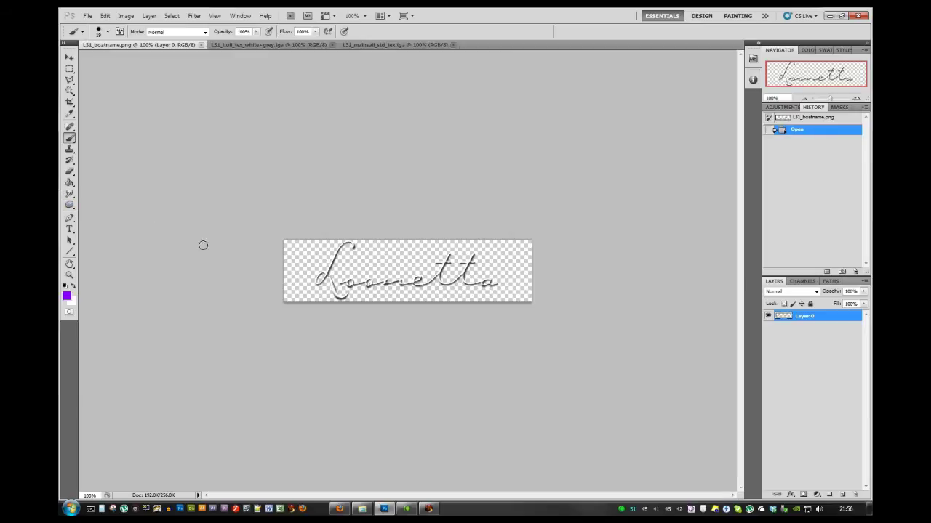
Erase the Loonetta lettering from the boat name texture and set the foreground color to black (000000).
left_click(69, 170)
mouse_move(324, 266)
left_mouse_down()
mouse_move(307, 278)
mouse_move(342, 291)
mouse_move(503, 283)
mouse_move(430, 286)
left_mouse_up()
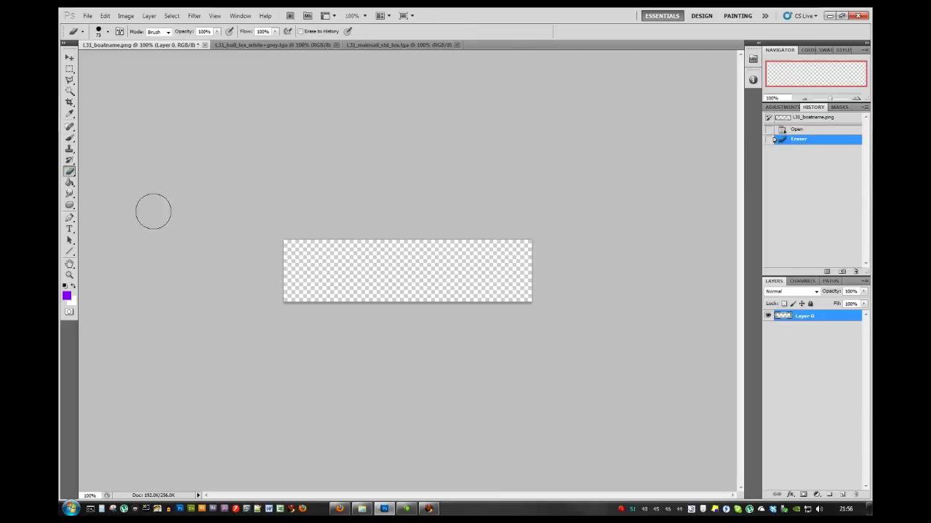
left_click(70, 231)
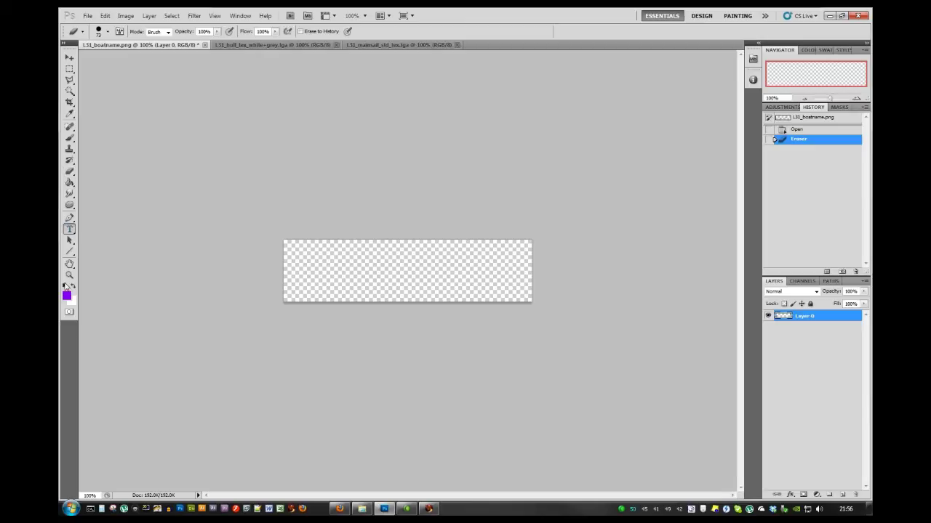
left_click(67, 295)
left_click_drag(409, 305, 476, 424)
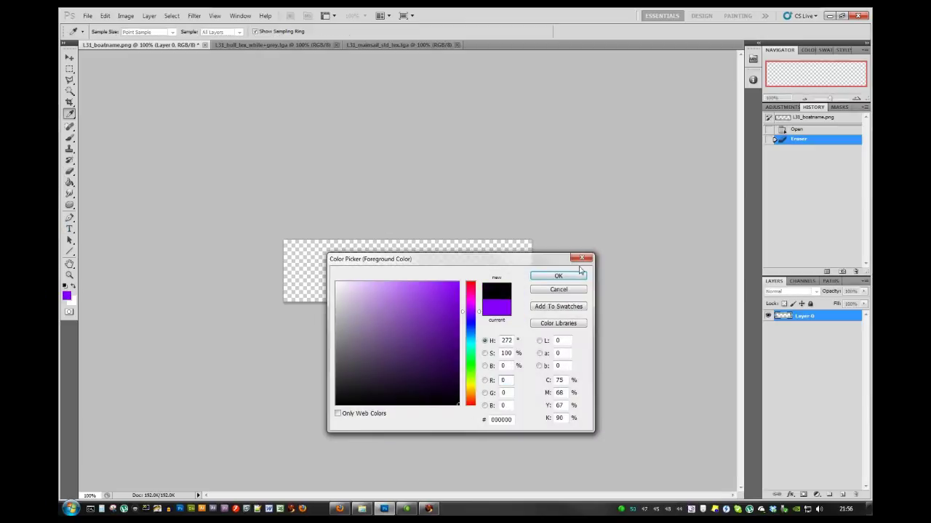
left_click(557, 276)
Add the text "My custom boat" in black Stencil Bold to the boat name texture and move it to the canvas center.
left_click(321, 278)
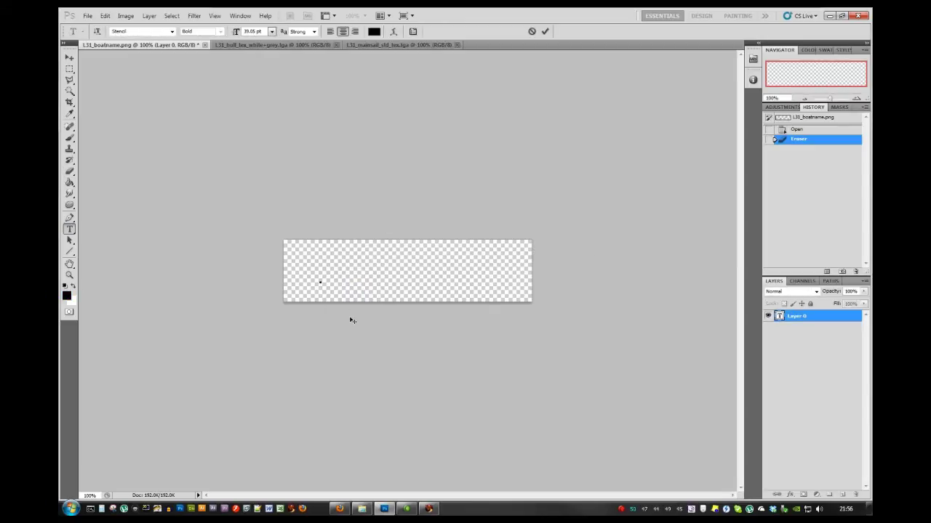
type("MY CUS")
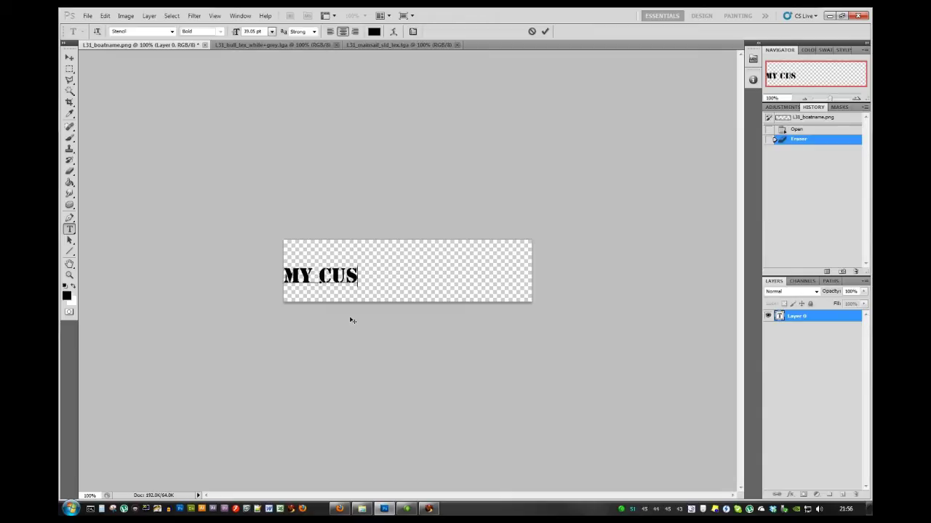
type("TOM BOAT")
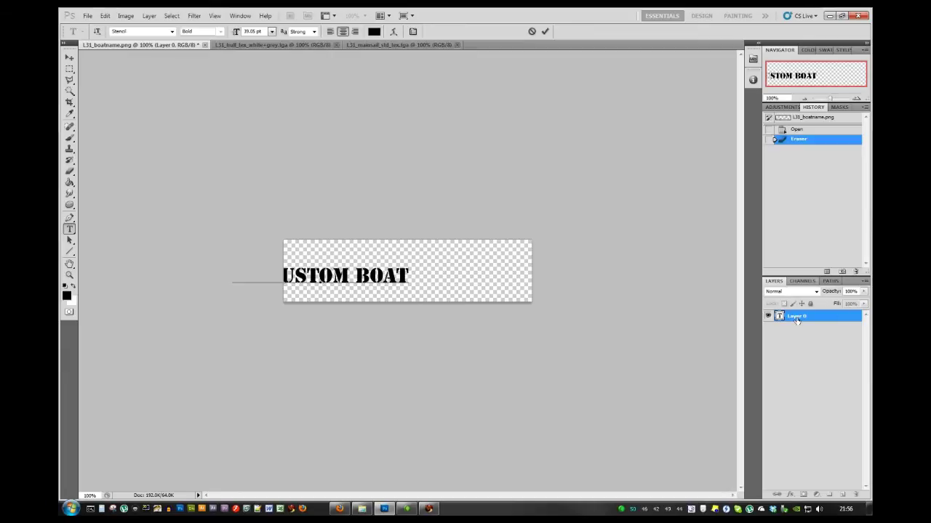
key("ctrl+Return")
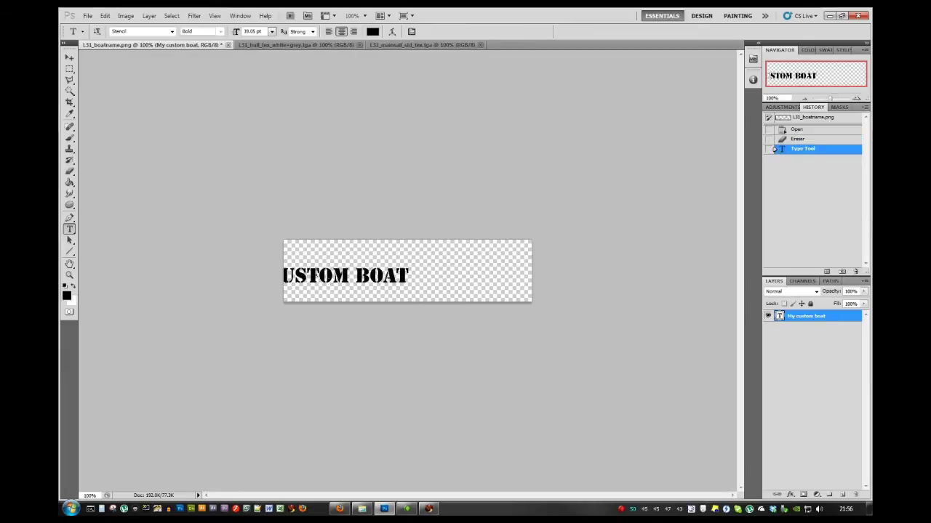
left_click_drag(324, 277, 403, 274, "ctrl")
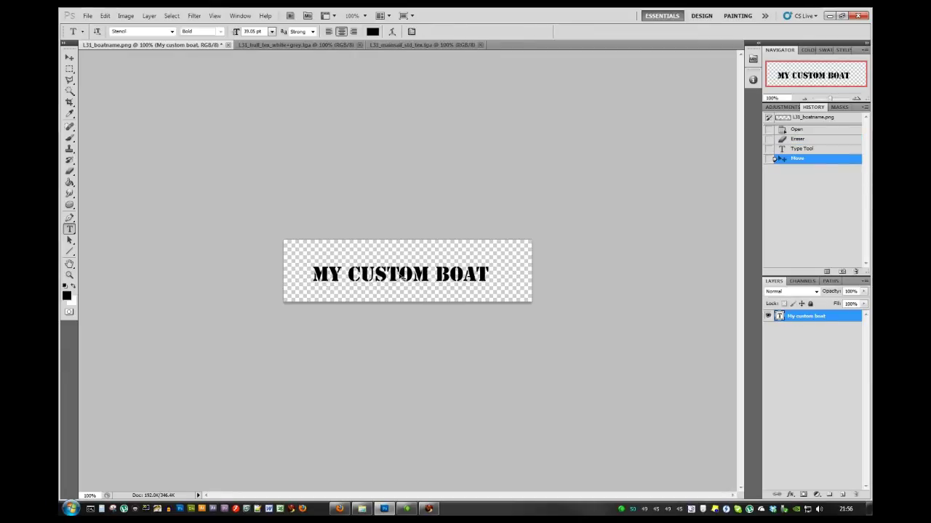
Stretch the boat name text with Free Transform so it nearly fills the canvas, and re-center it.
key("ctrl+t")
left_click_drag(311, 265, 288, 240)
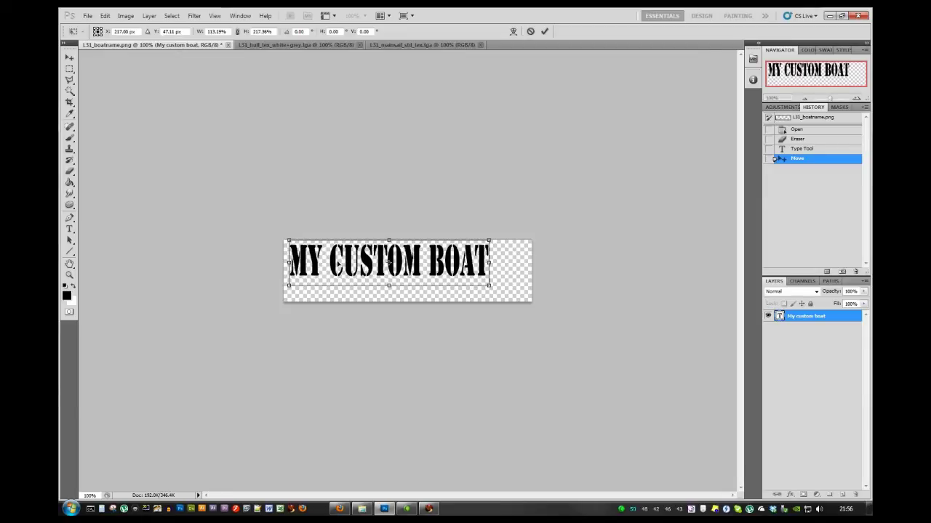
left_click_drag(490, 284, 514, 281)
key("Return")
key("t")
left_click_drag(419, 268, 427, 280, "ctrl")
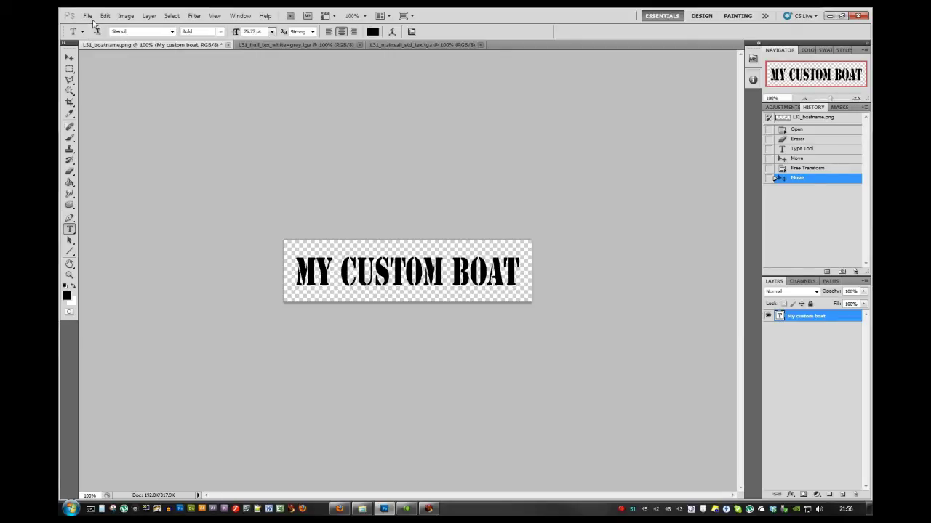
Save the boat name as a non-interlaced PNG over L31_boatname on the Desktop, and close the document without saving further changes.
left_click(87, 15)
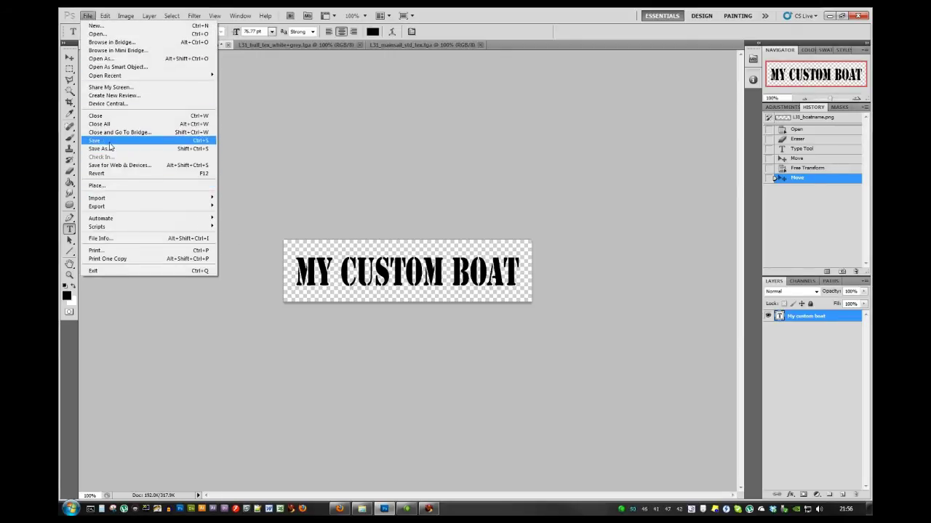
left_click(107, 150)
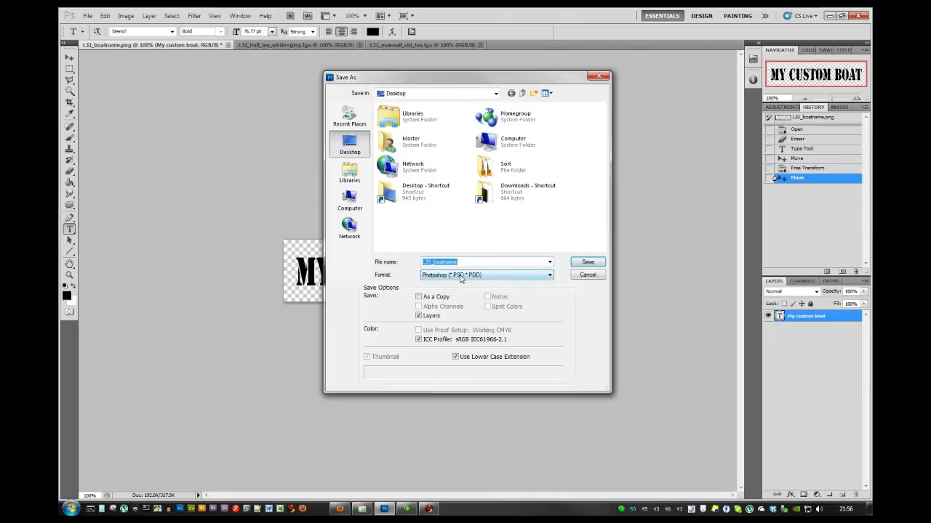
left_click(442, 276)
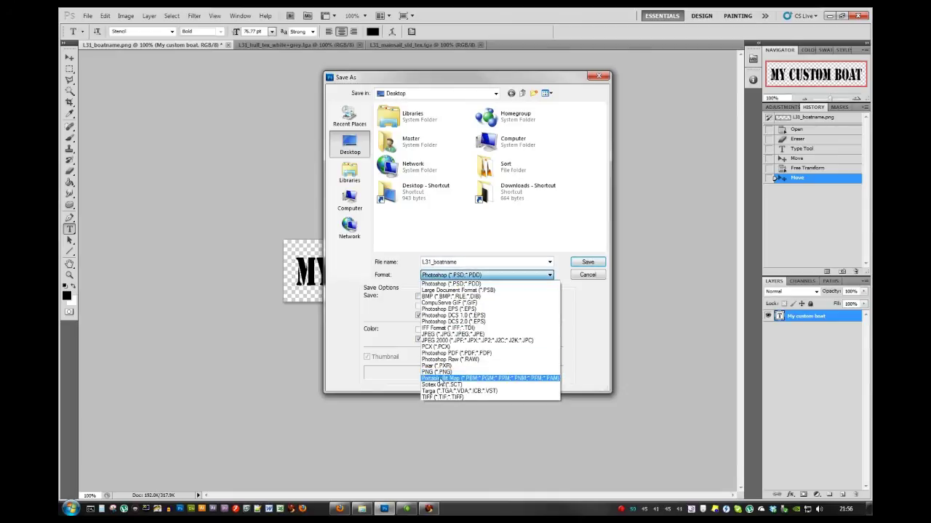
left_click(436, 372)
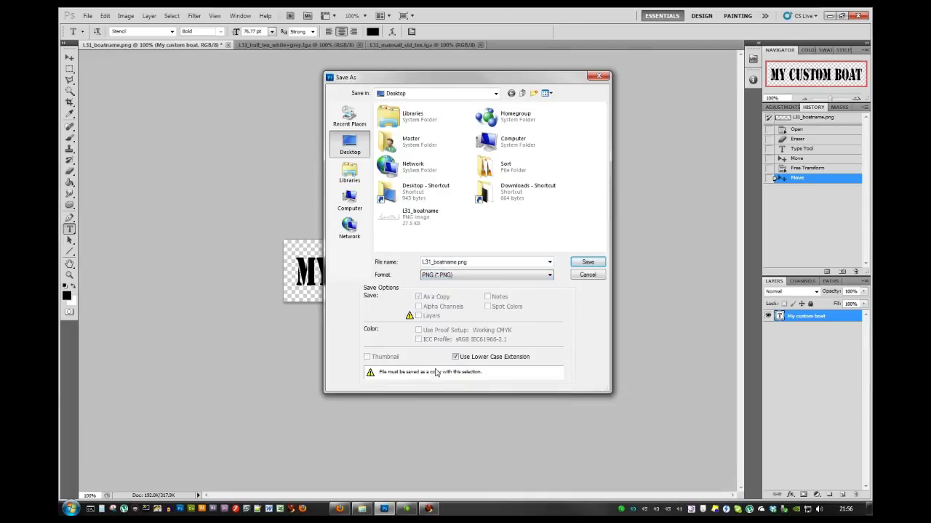
left_click(399, 219)
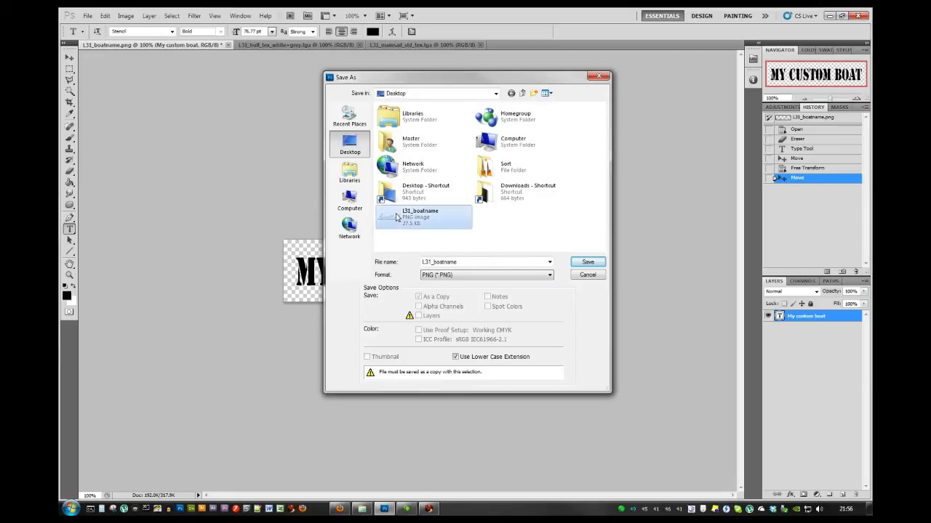
left_click(587, 262)
left_click(448, 196)
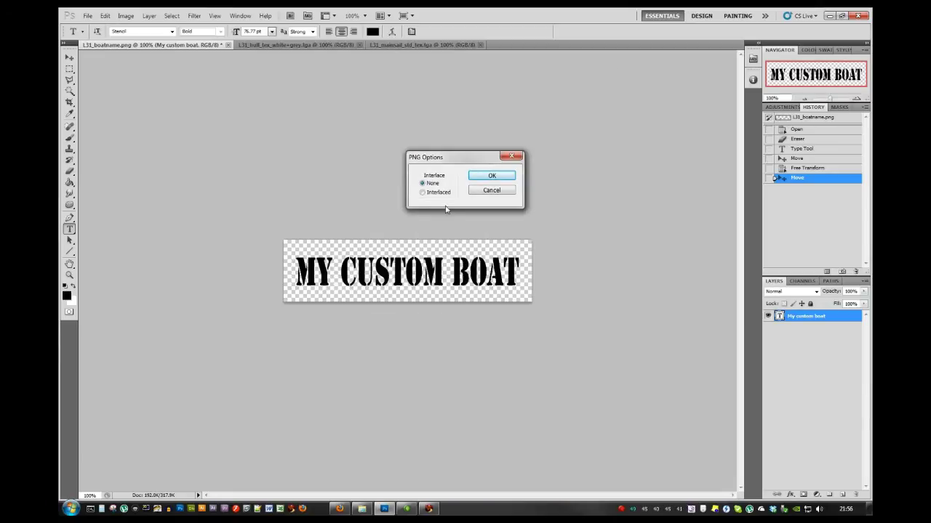
left_click(490, 183)
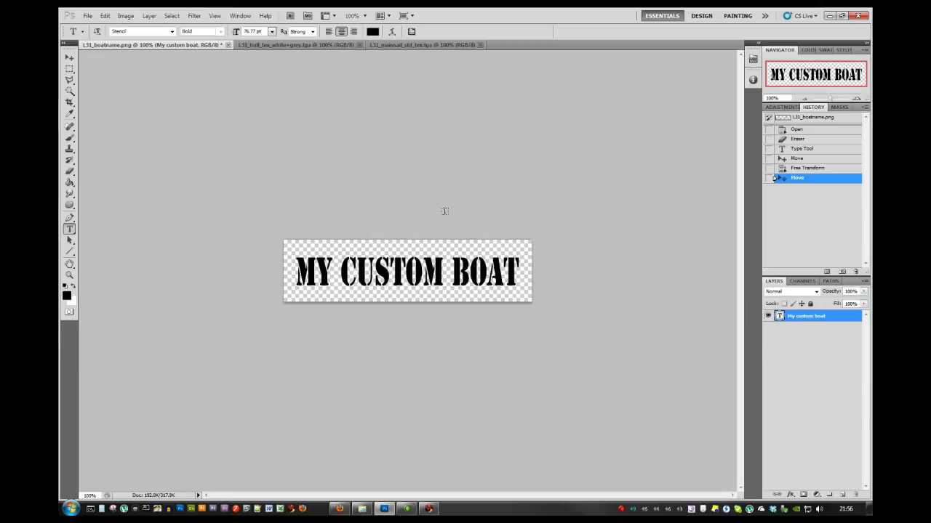
left_click(228, 45)
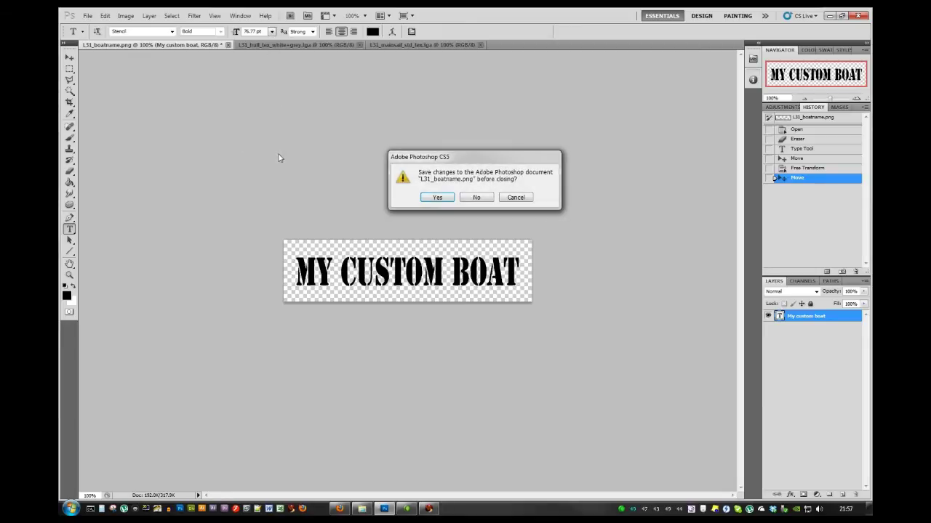
left_click(476, 198)
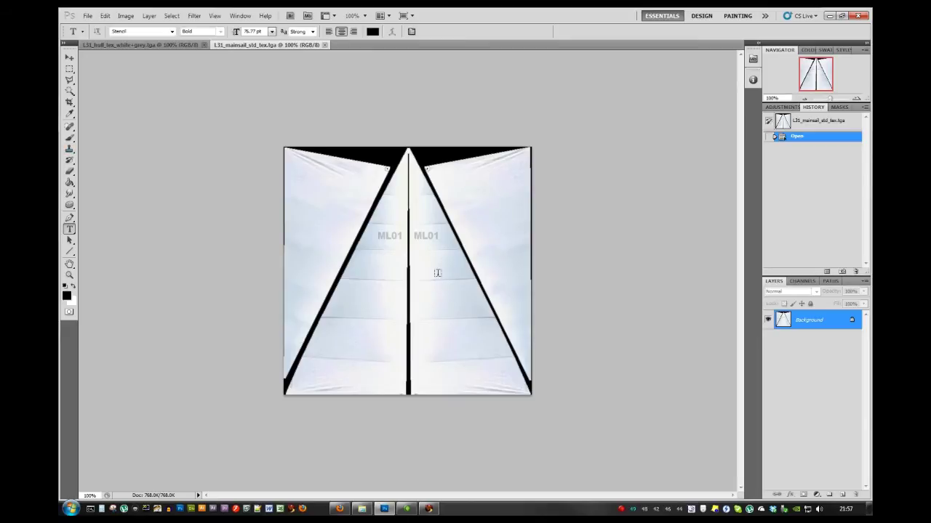
Paint mirrored purple (8a00ff) zigzags down both middle panels of the mainsail texture, undoing the extra stroke at the outer edge.
left_click(70, 139)
left_click(66, 294)
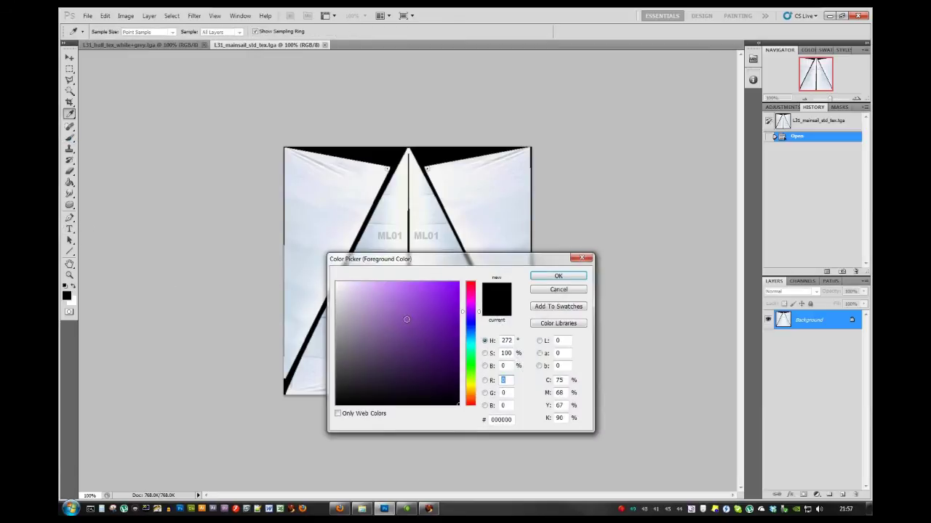
left_click(458, 283)
left_click(571, 276)
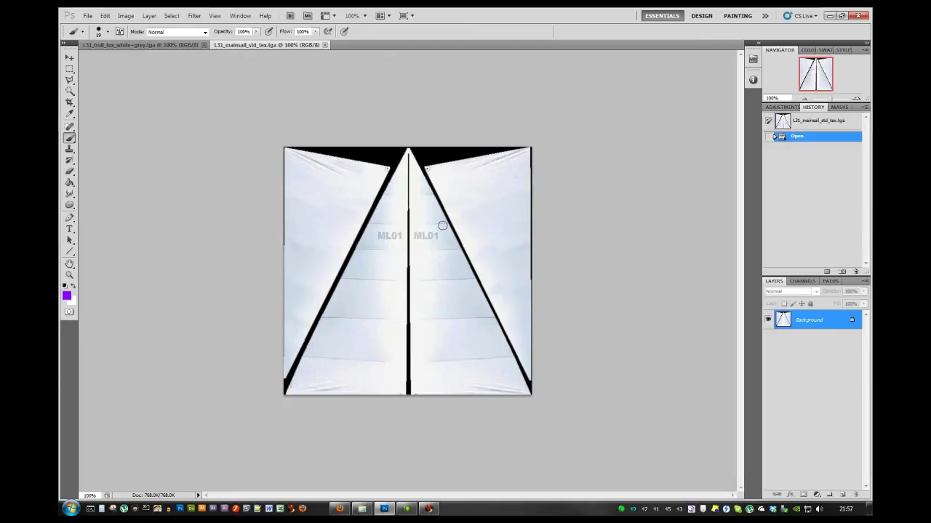
mouse_move(444, 221)
left_mouse_down()
mouse_move(429, 244)
mouse_move(444, 341)
mouse_move(412, 362)
left_mouse_up()
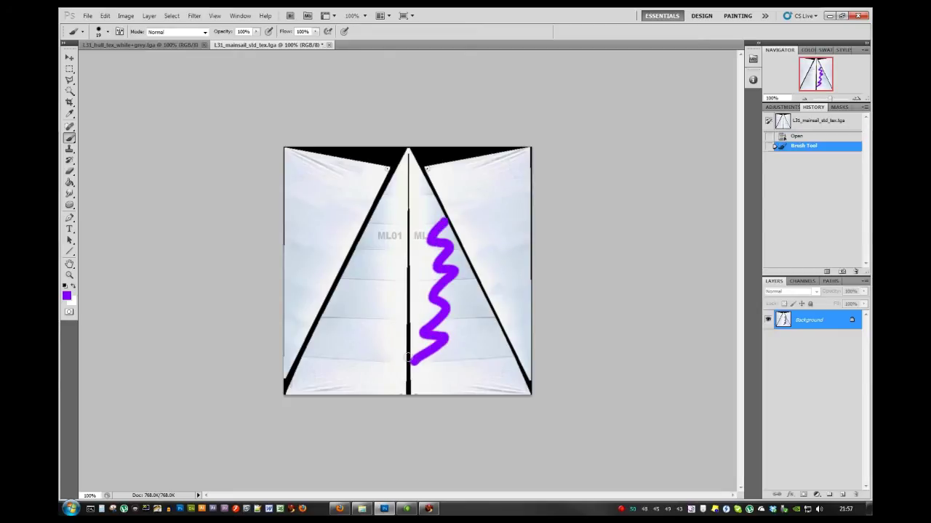
mouse_move(368, 224)
left_mouse_down()
mouse_move(385, 270)
mouse_move(366, 320)
mouse_move(377, 345)
mouse_move(412, 363)
left_mouse_up()
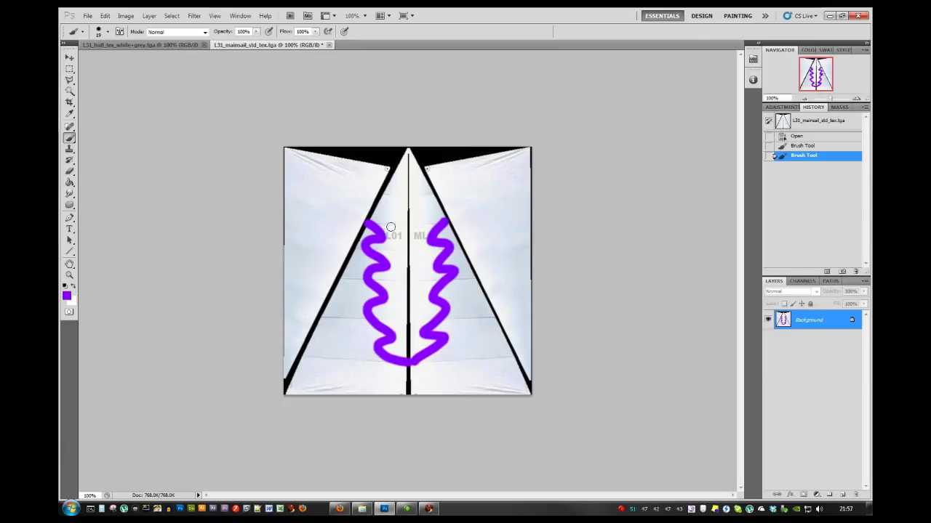
left_click_drag(311, 282, 286, 328)
key("ctrl+z")
Paint bright green (00ff1e) zigzags alongside the purple ones on the mainsail, and save and close the texture.
left_click(66, 295)
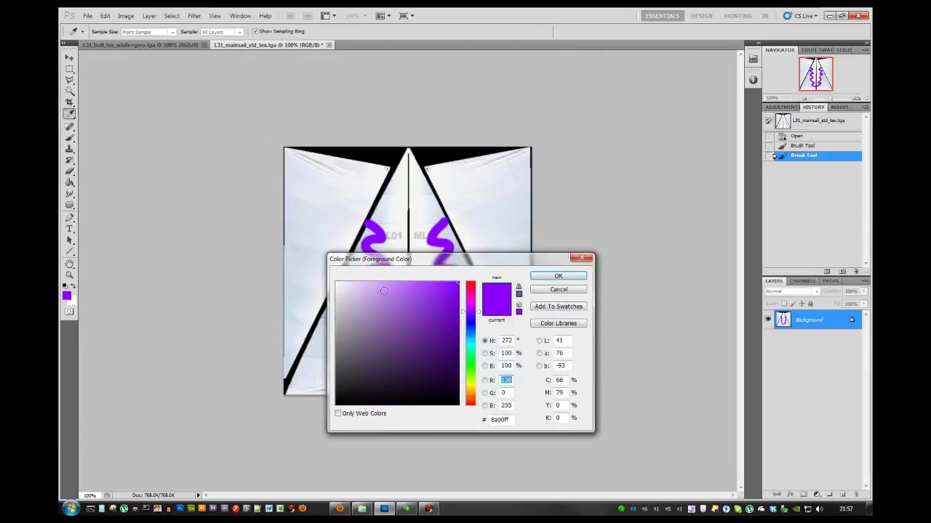
left_click_drag(470, 320, 470, 361)
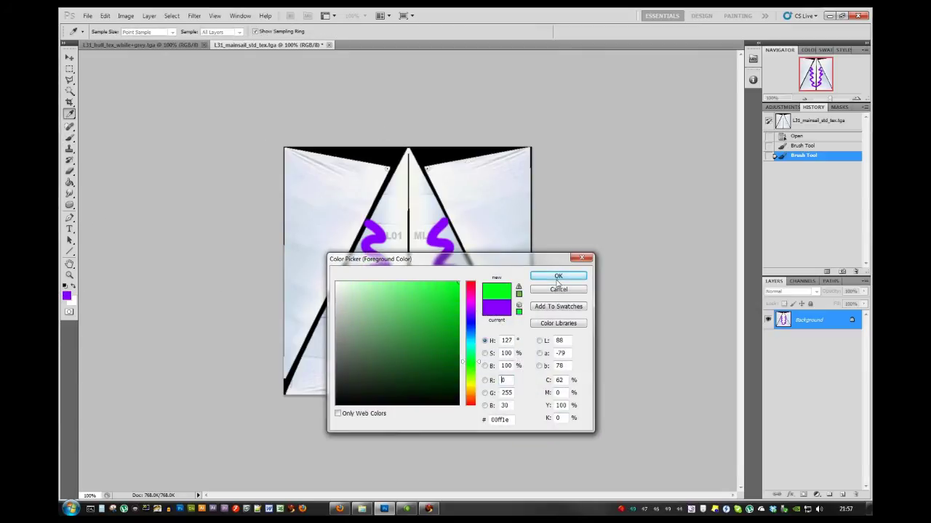
left_click(558, 276)
mouse_move(366, 231)
left_mouse_down()
mouse_move(371, 266)
mouse_move(353, 314)
mouse_move(372, 361)
mouse_move(407, 372)
mouse_move(457, 328)
mouse_move(435, 329)
mouse_move(458, 266)
mouse_move(440, 227)
left_mouse_up()
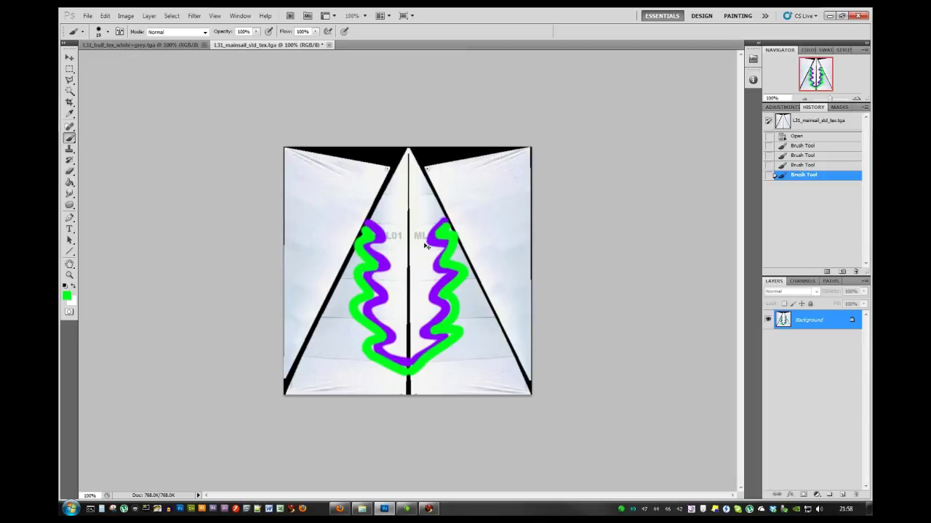
key("ctrl+s")
left_click(325, 45)
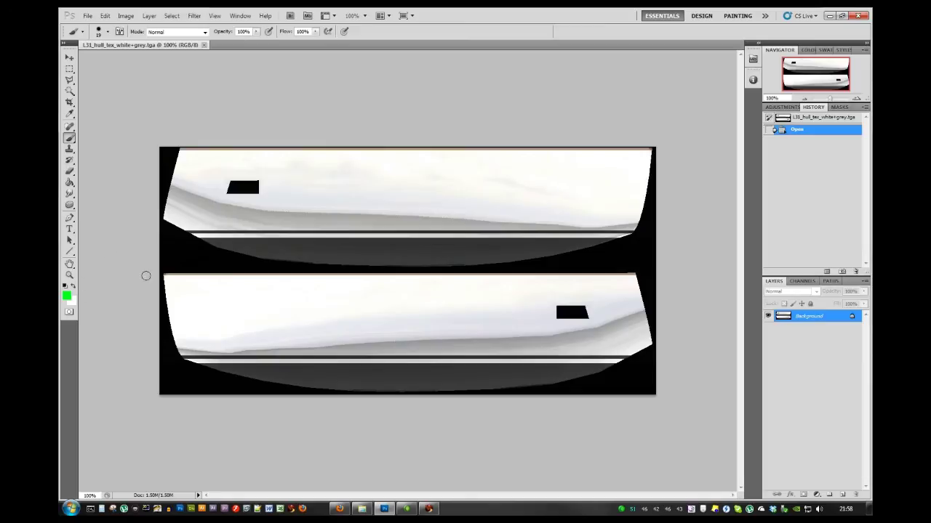
Paint mirrored green zigzag stripes across the middle of both hull sides in the hull texture.
right_click(253, 212)
left_click(298, 113)
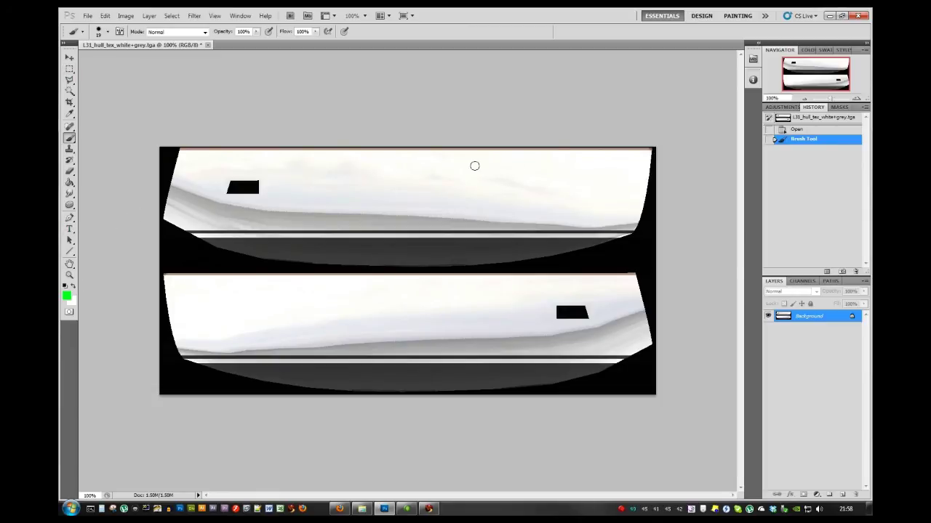
mouse_move(512, 154)
left_mouse_down()
mouse_move(436, 174)
mouse_move(401, 201)
mouse_move(335, 223)
left_mouse_up()
mouse_move(311, 283)
left_mouse_down()
mouse_move(366, 311)
mouse_move(492, 350)
left_mouse_up()
Paint magenta zigzags beside the green ones on both hull sides, and close the hull texture with its changes saved.
left_click(67, 295)
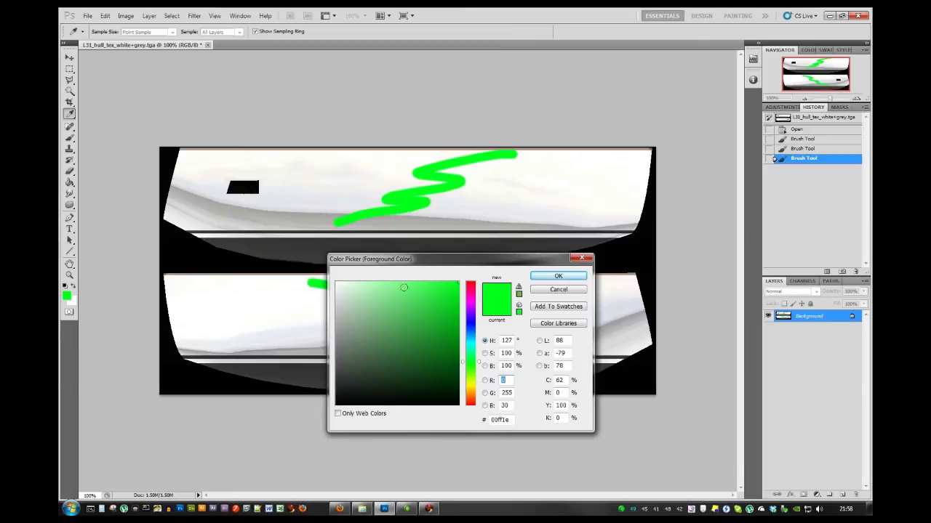
left_click(469, 301)
left_click(558, 276)
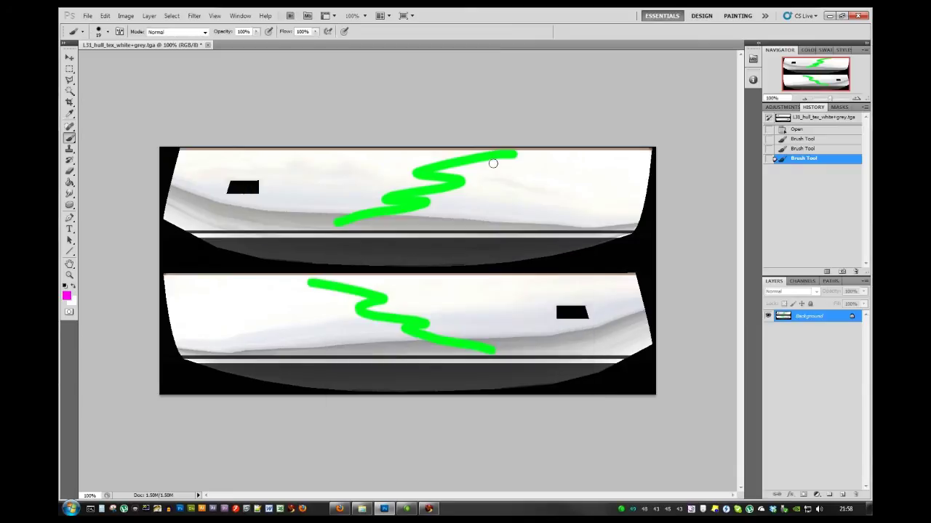
mouse_move(525, 155)
left_mouse_down()
mouse_move(454, 169)
mouse_move(480, 179)
mouse_move(360, 230)
left_mouse_up()
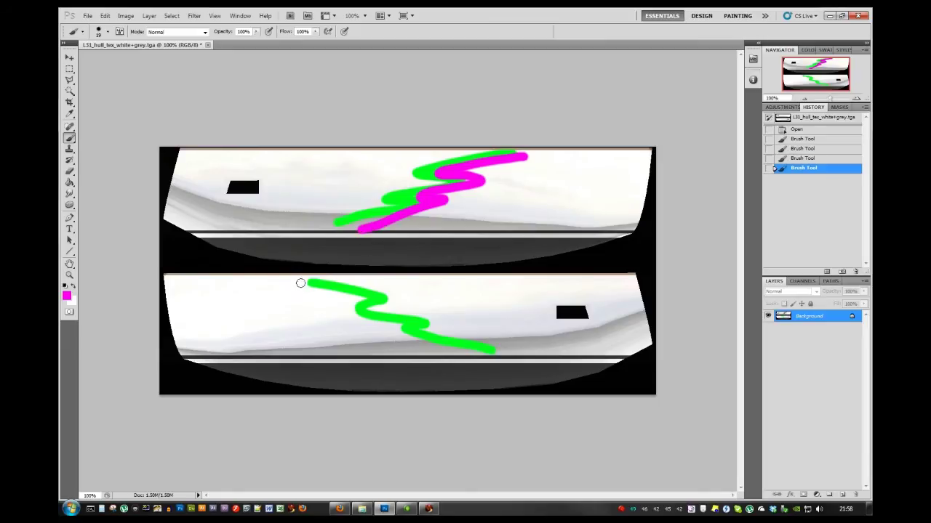
mouse_move(292, 289)
left_mouse_down()
mouse_move(358, 298)
mouse_move(345, 314)
mouse_move(471, 355)
left_mouse_up()
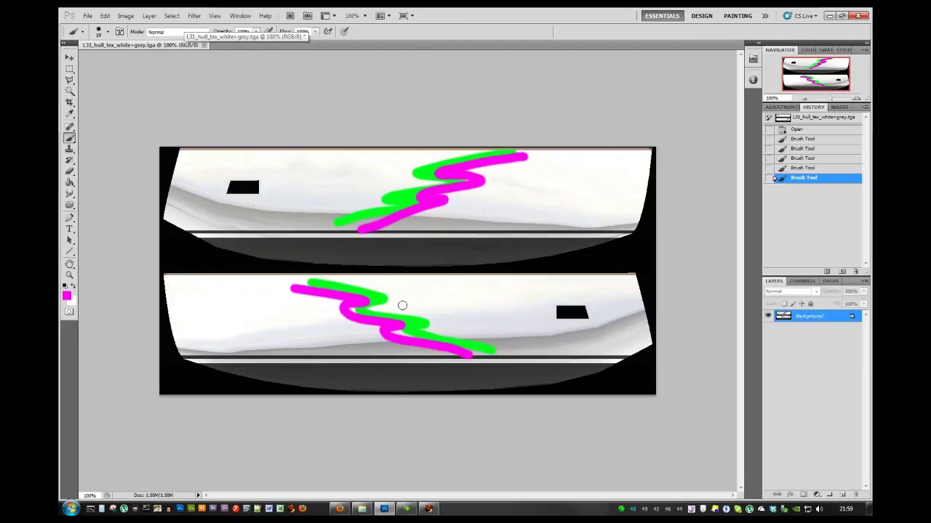
left_click(203, 45)
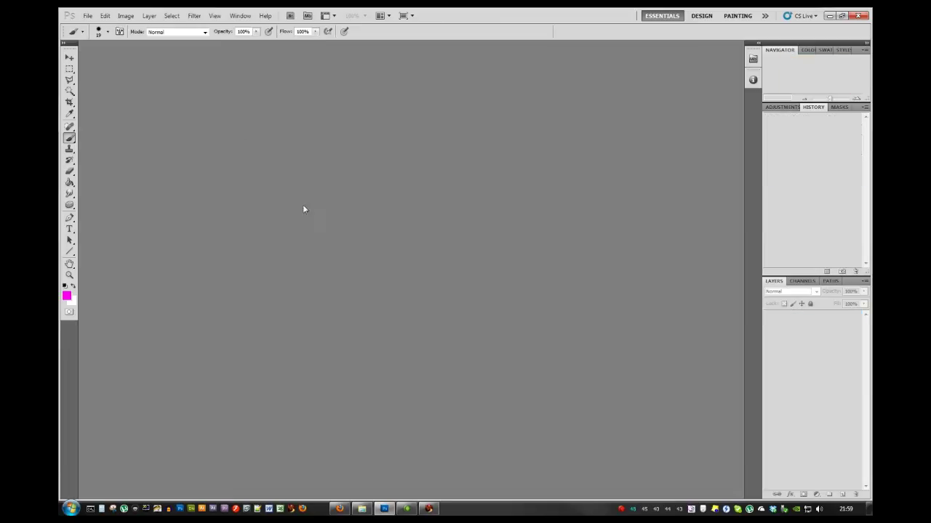